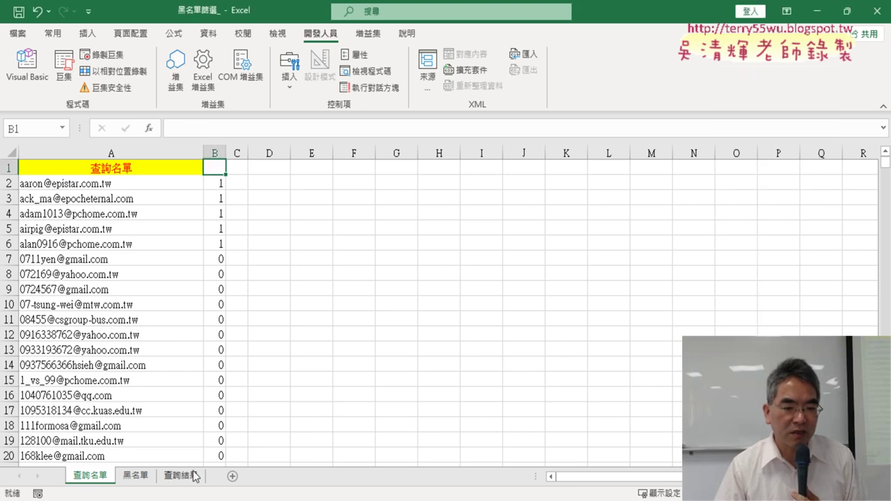
Look over the 查詢結果 and 查詢名單 sheets, selecting column A on 查詢結果.
click(186, 476)
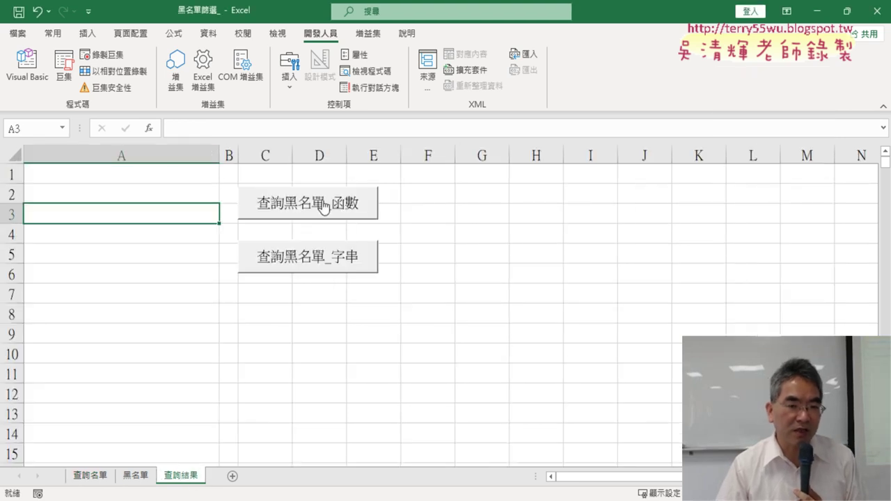
click(83, 476)
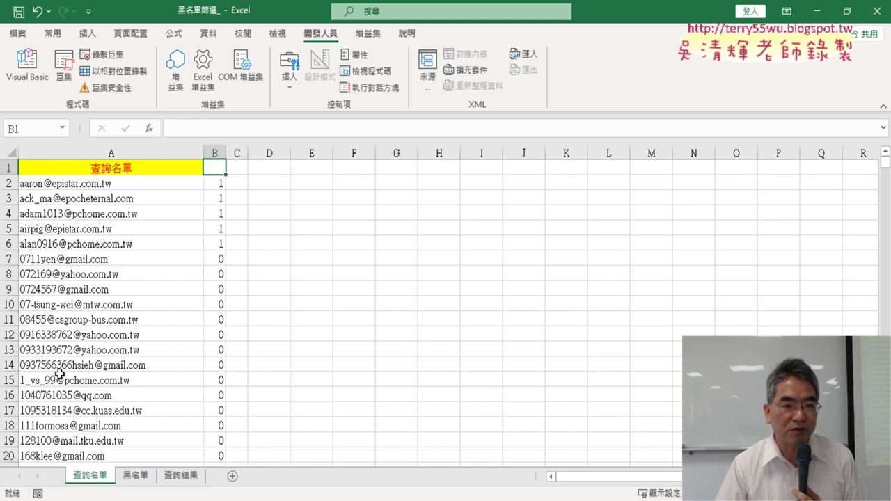
click(179, 476)
drag(142, 182, 142, 443)
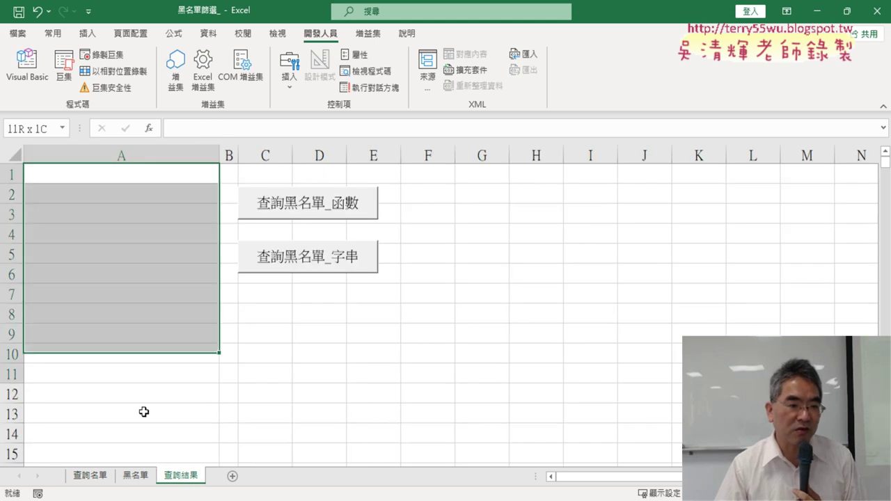
scroll(390, 352, up, 1)
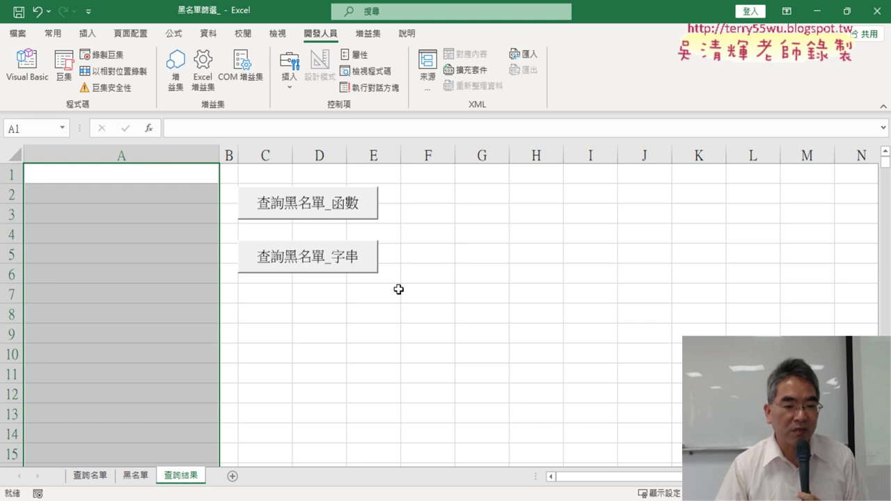
click(92, 475)
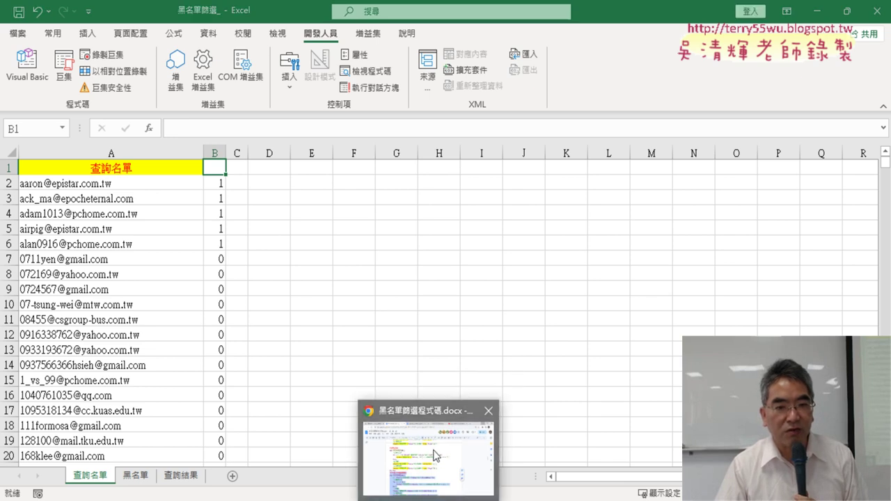
Review the macro code document, highlighting the step 1 comment about switching sheets.
click(418, 428)
mouse_move(850, 247)
mouse_down()
mouse_move(849, 182)
mouse_move(851, 197)
mouse_up()
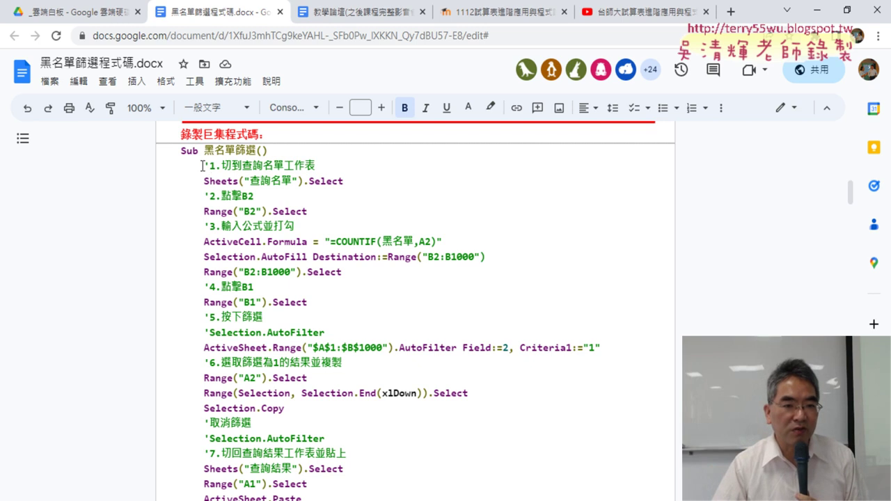
drag(202, 165, 319, 170)
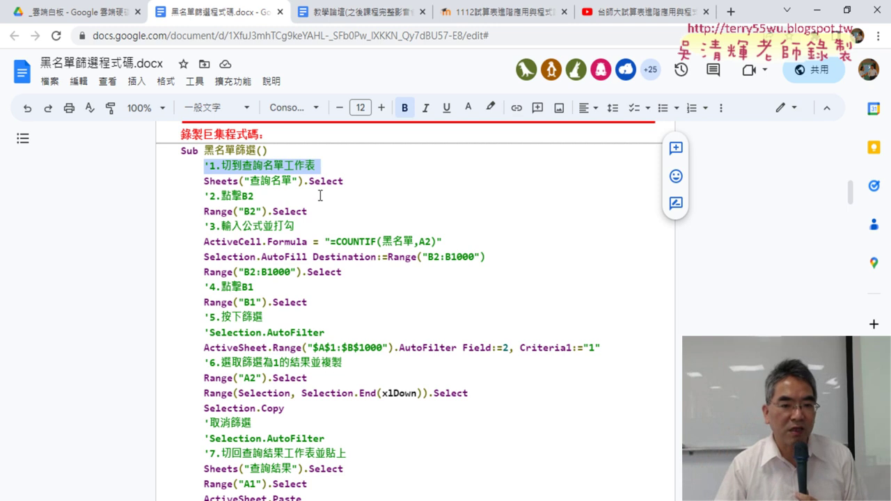
click(315, 217)
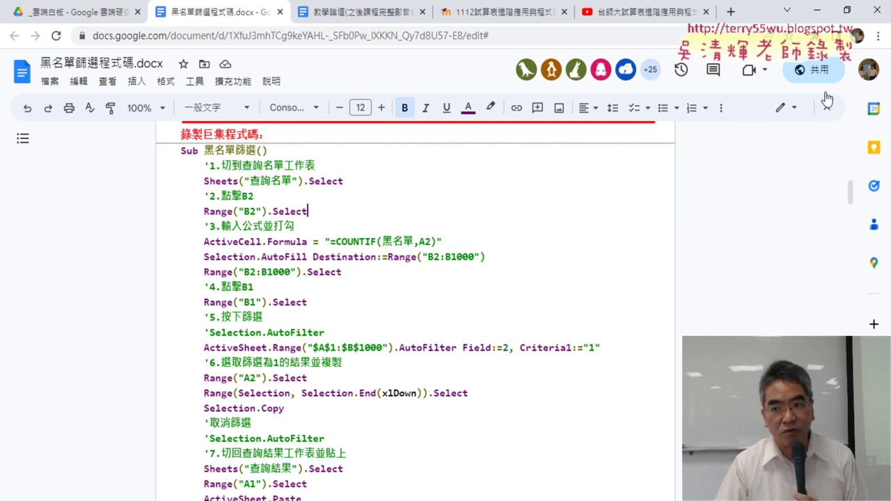
click(816, 11)
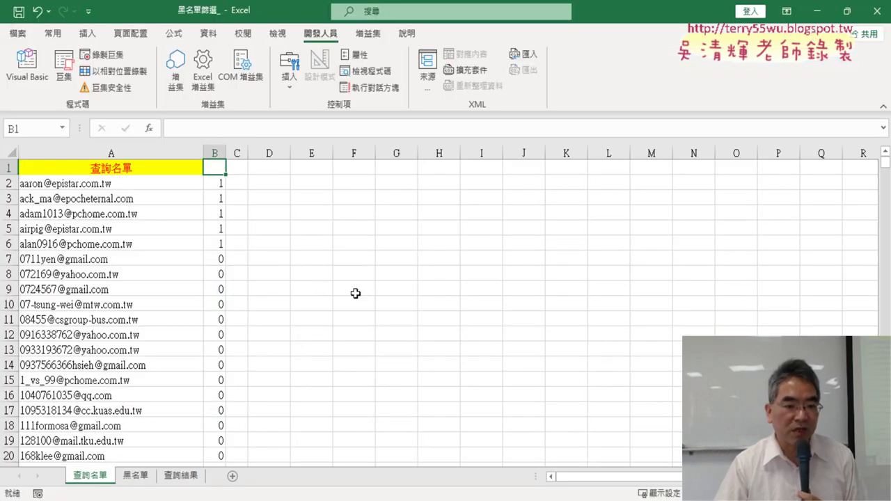
Return to 查詢結果, mark it up with the screen pen, then clear the marks and selection.
click(182, 476)
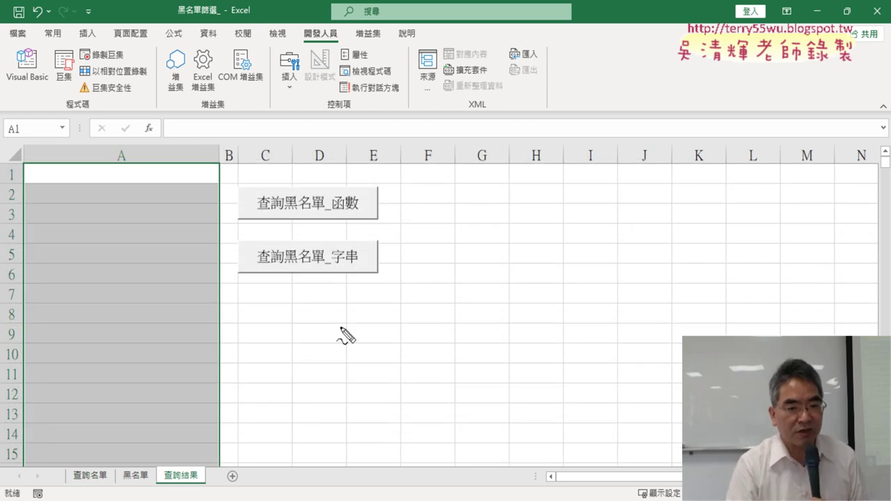
mouse_move(378, 224)
mouse_down()
mouse_move(253, 223)
mouse_move(368, 193)
mouse_move(373, 223)
mouse_up()
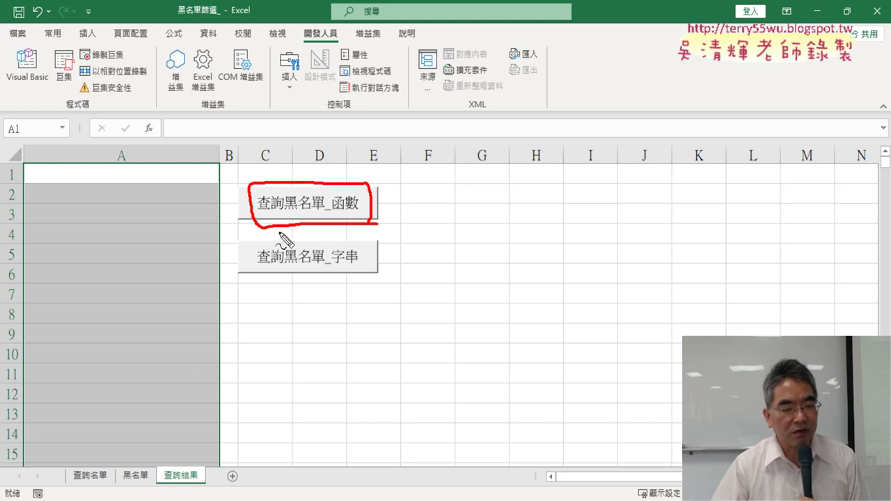
drag(200, 486, 203, 486)
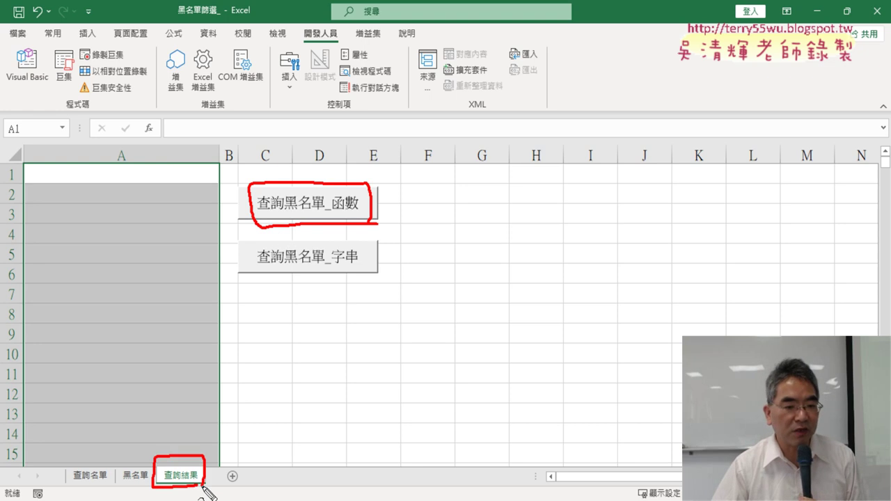
drag(98, 491, 115, 487)
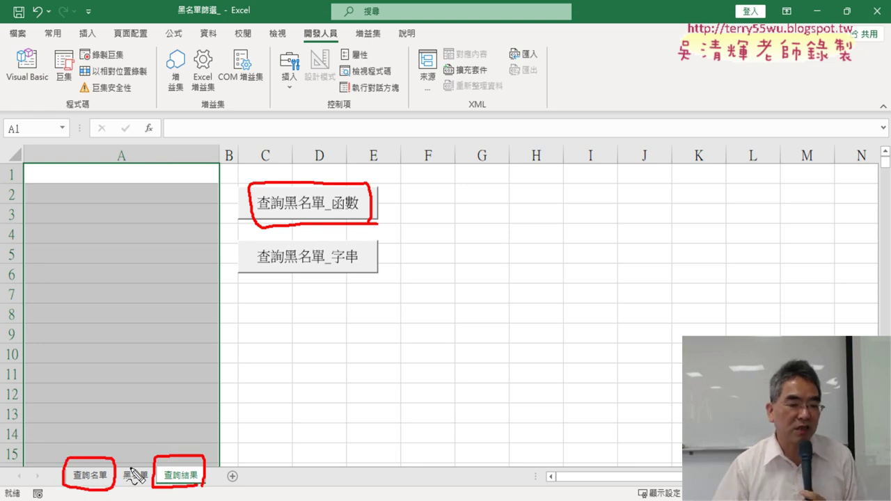
drag(186, 452, 105, 425)
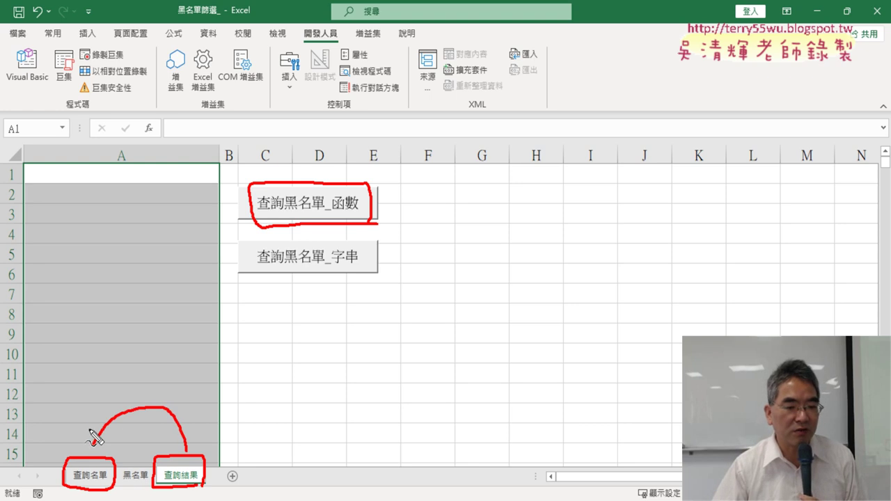
key(Escape)
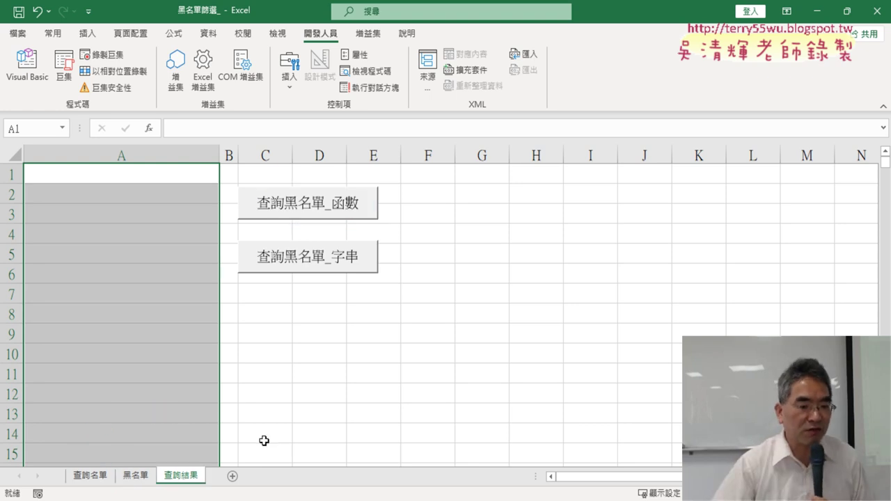
click(270, 399)
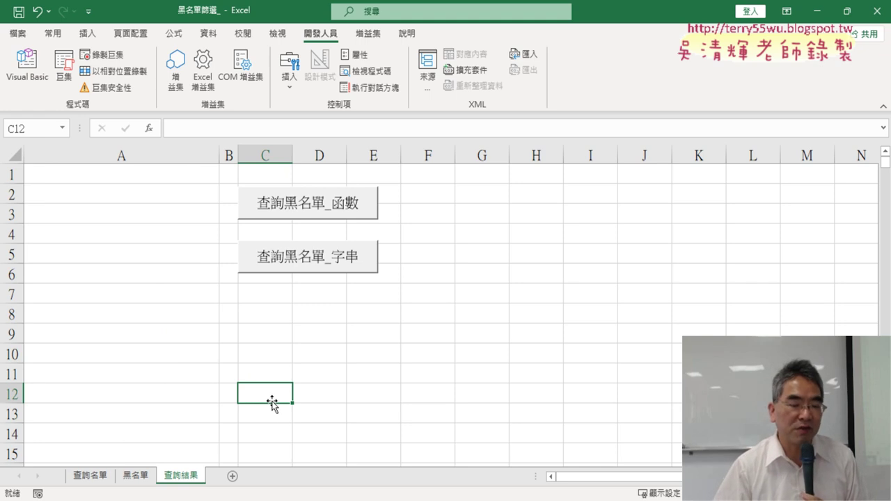
On 查詢名單, re-confirm =COUNTIF(黑名單,A2) in B2 and fill it down column B.
click(91, 476)
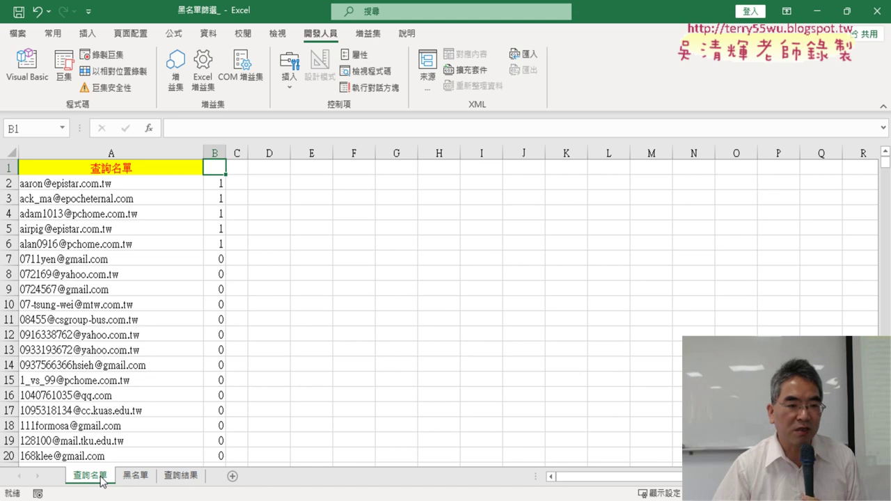
click(215, 185)
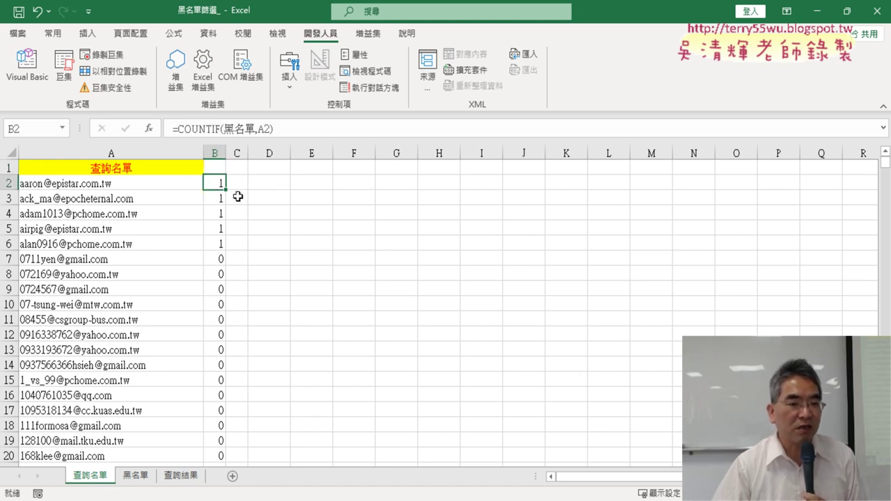
click(199, 130)
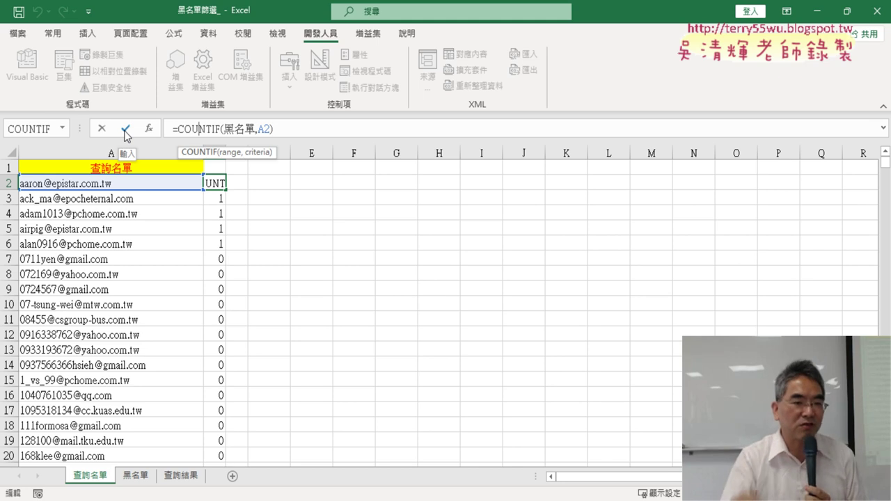
click(126, 130)
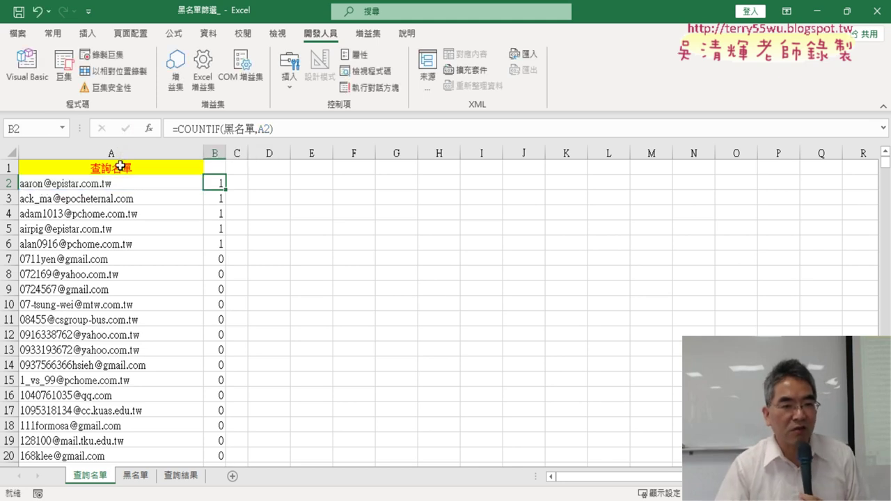
double_click(226, 188)
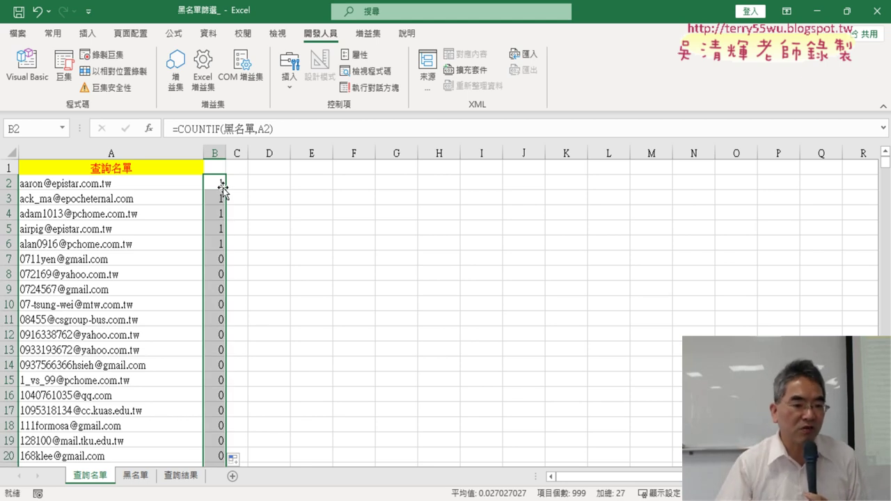
click(216, 168)
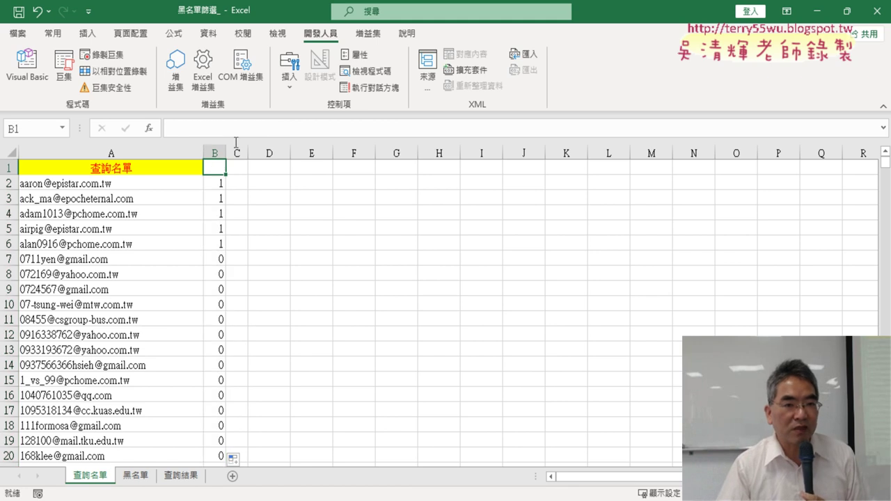
Turn on the filter and show only rows whose column B value is 1.
click(208, 33)
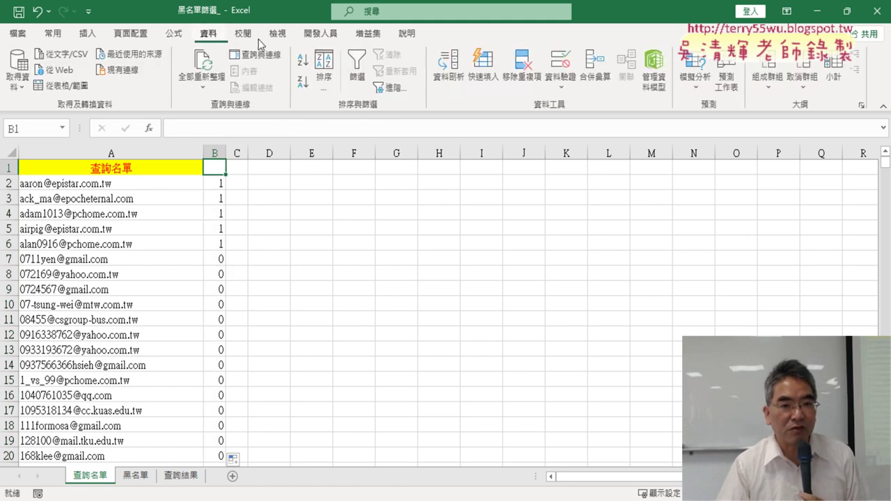
click(357, 69)
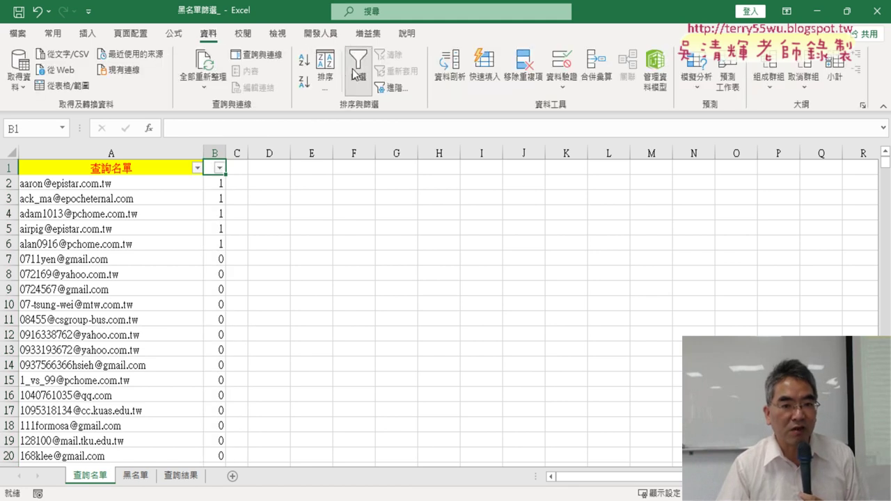
click(219, 168)
click(89, 332)
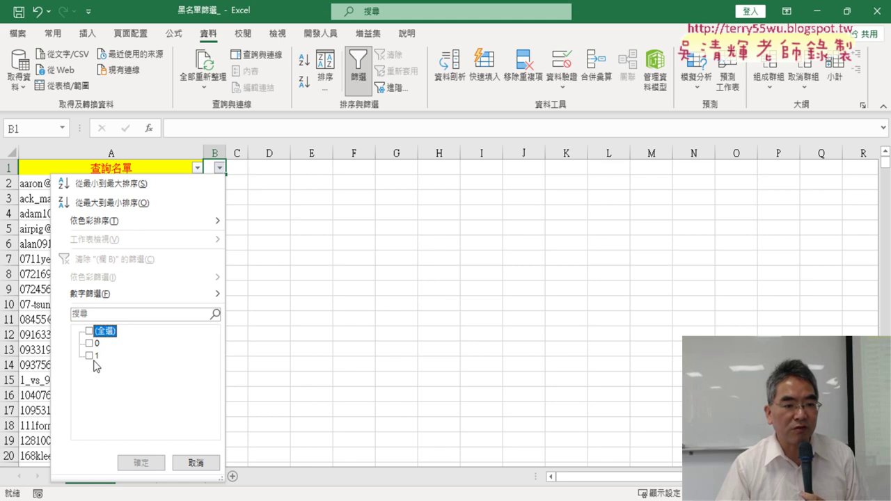
click(89, 355)
click(142, 461)
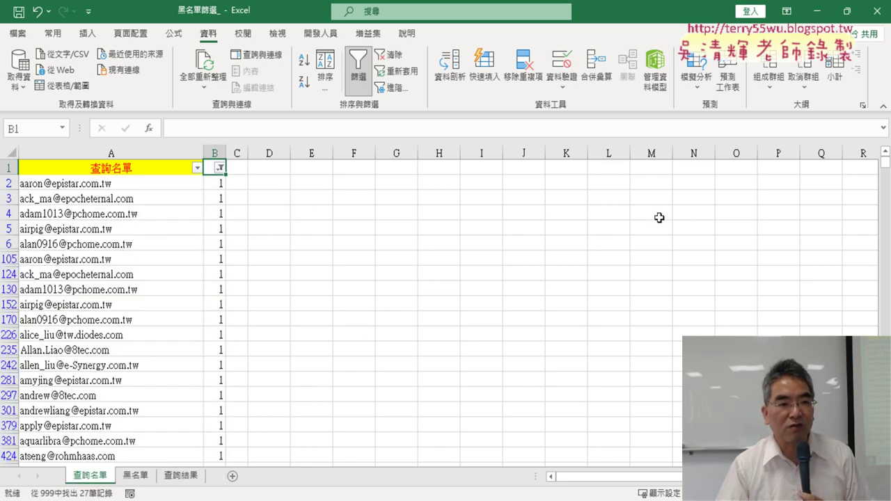
Copy the 27 filtered email addresses from A2 downward and go to 查詢結果.
click(142, 184)
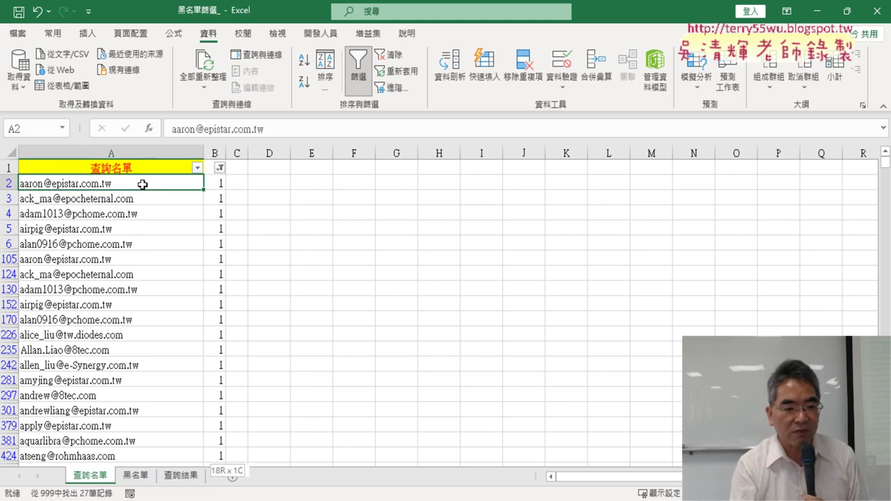
key(ctrl+shift+Down)
key(ctrl+c)
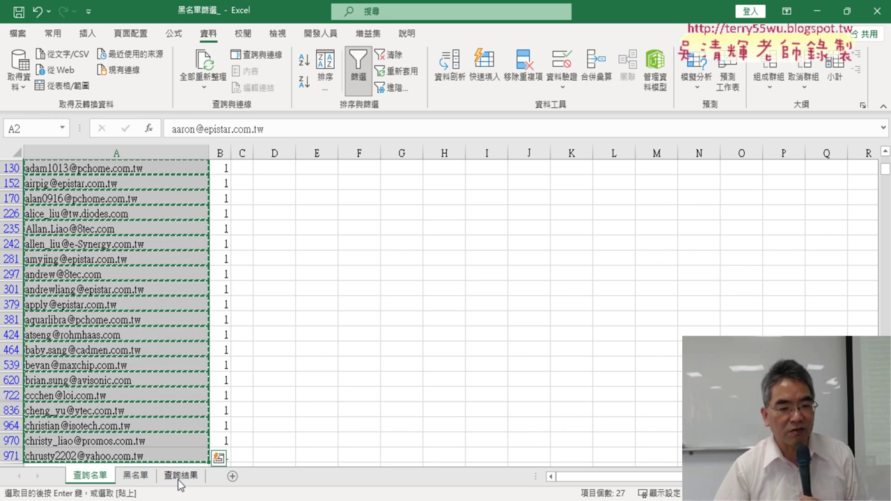
click(180, 476)
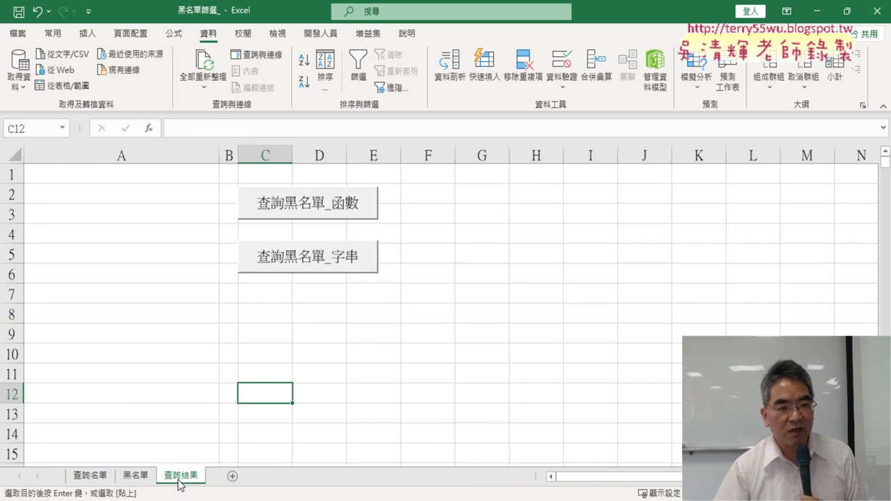
Paste the copied emails at A1 of 查詢結果, then clear the column A selection.
click(138, 176)
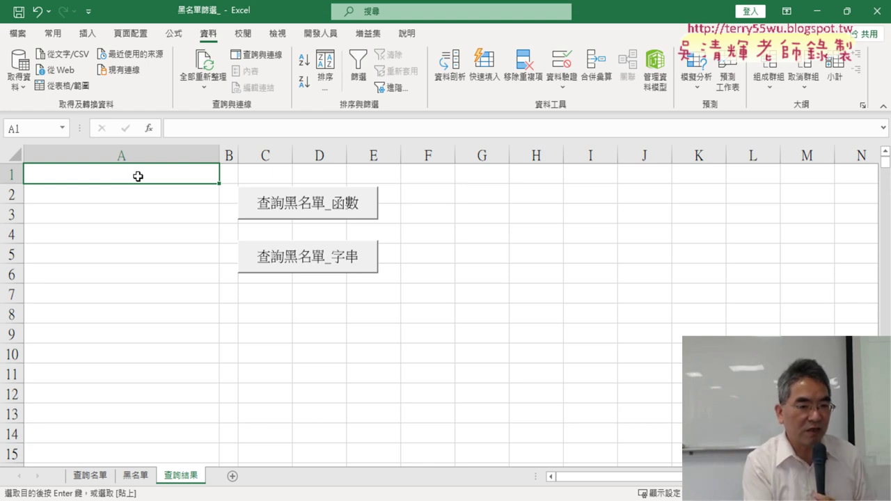
key(ctrl+v)
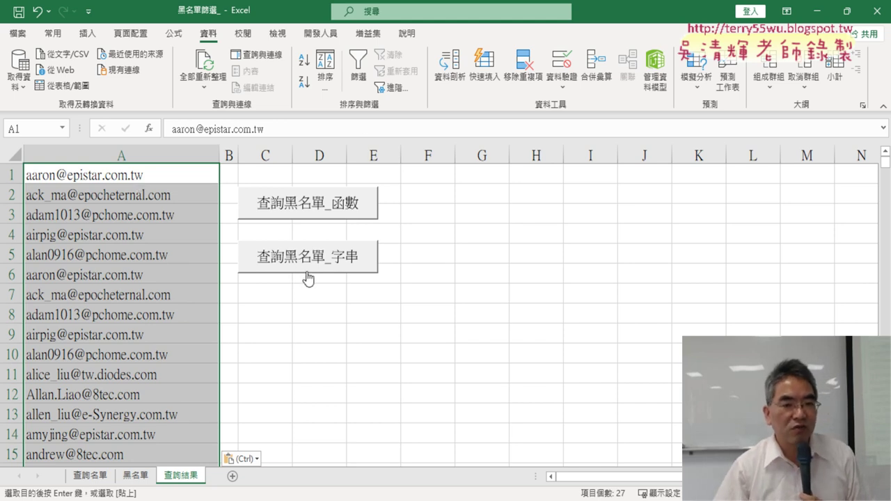
click(119, 155)
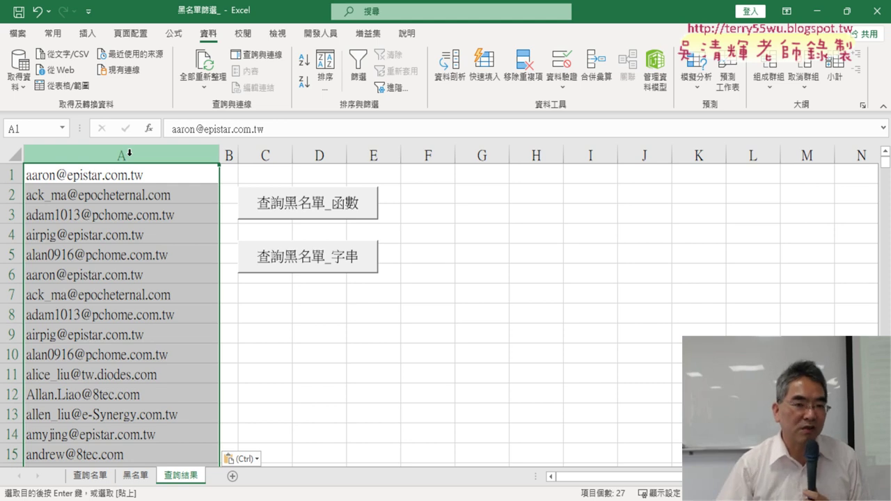
click(369, 388)
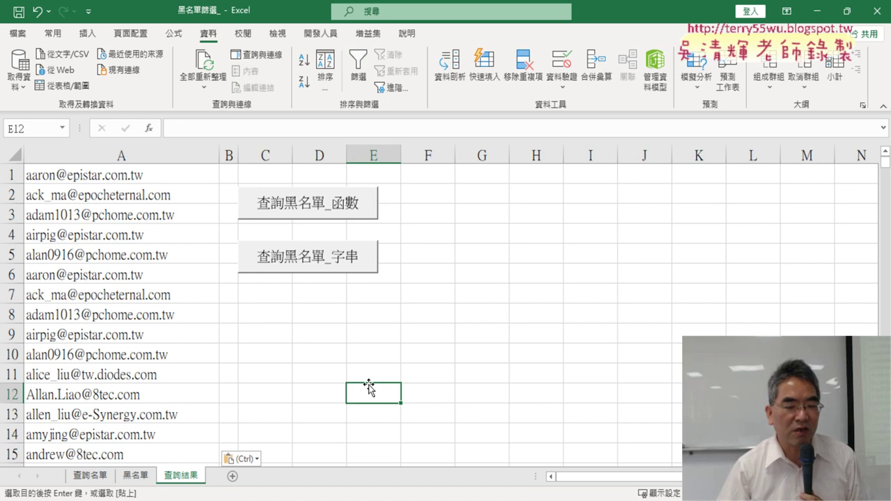
On 查詢名單, remove the filter so every row shows again, leaving an empty cell selected.
click(90, 475)
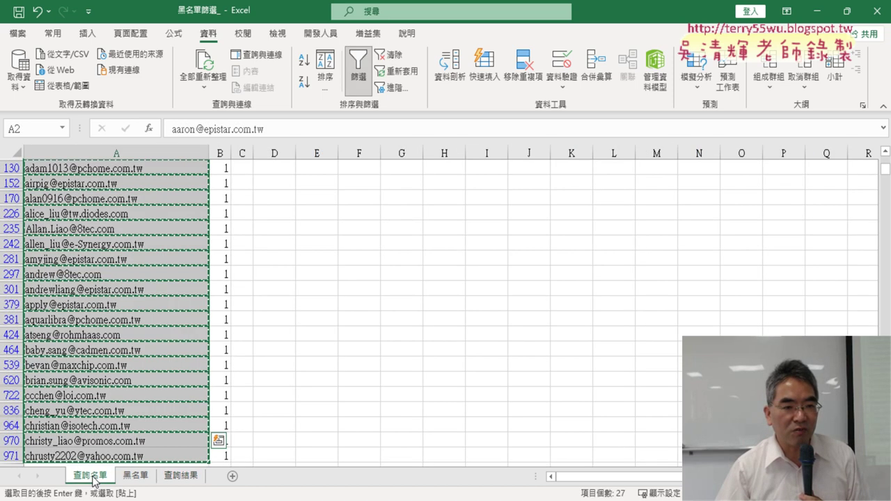
scroll(364, 295, up, 2)
scroll(363, 295, up, 1)
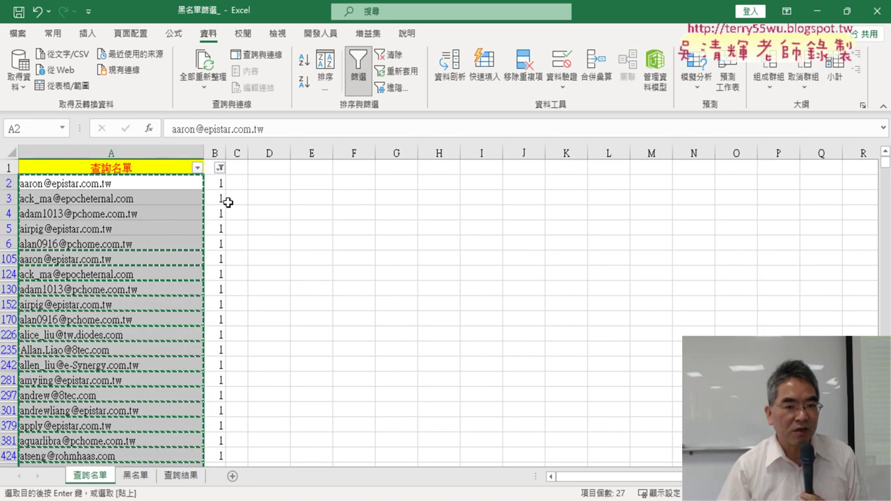
click(210, 167)
click(350, 78)
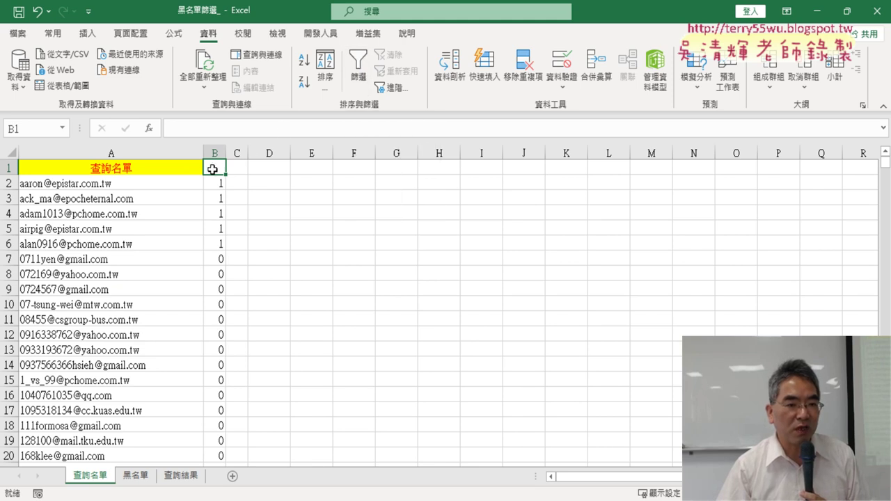
click(237, 183)
click(298, 230)
click(215, 169)
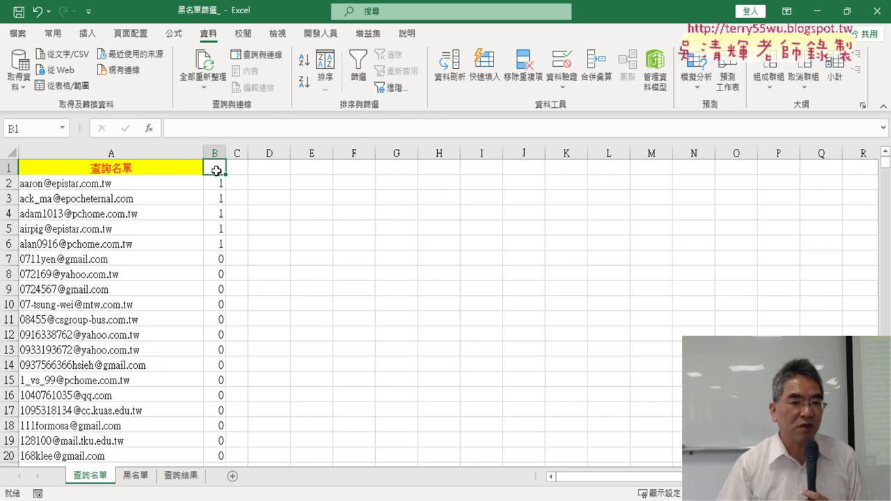
click(336, 277)
click(217, 169)
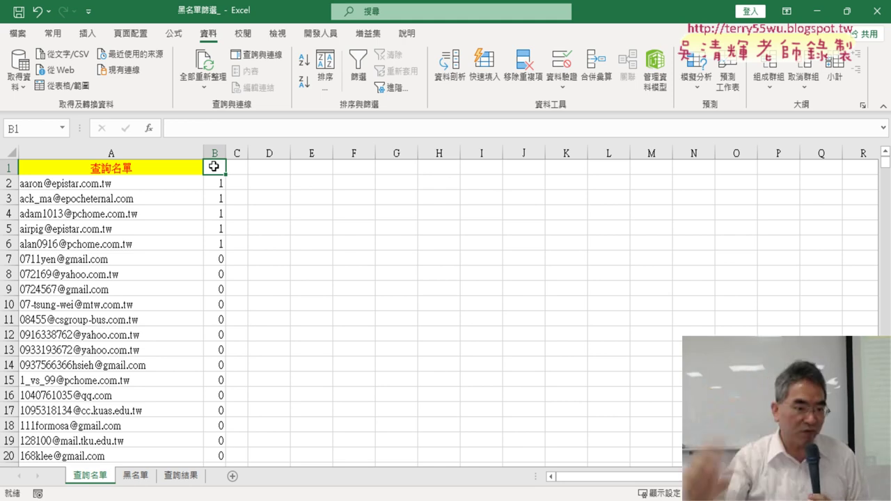
click(317, 248)
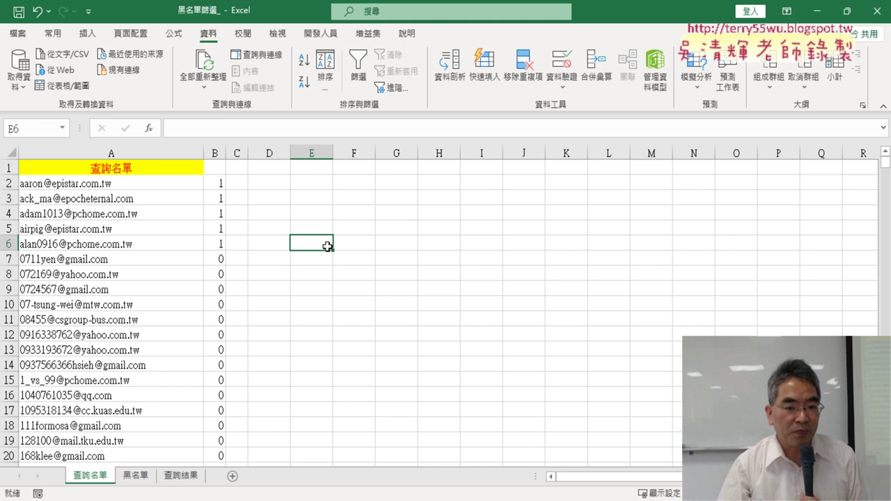
Open the Developer tab and check the macro name 黑名單篩選 in the Google Docs code.
click(321, 34)
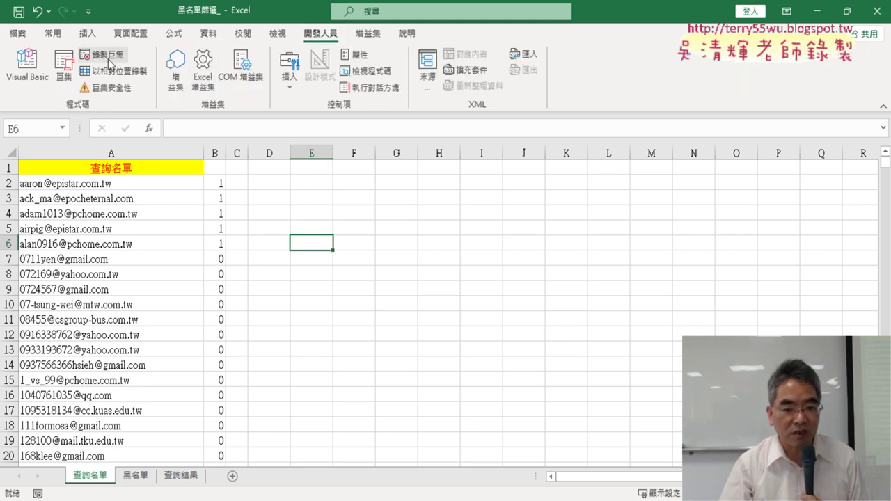
key(alt+Tab)
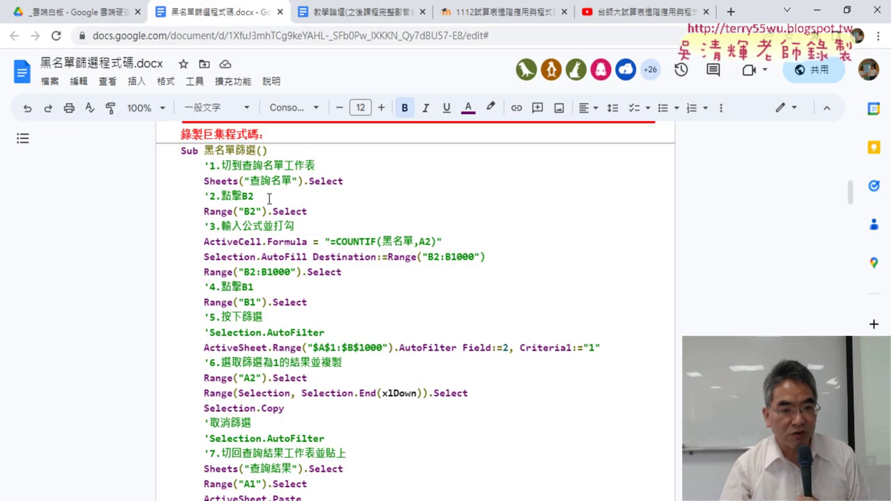
drag(204, 150, 254, 143)
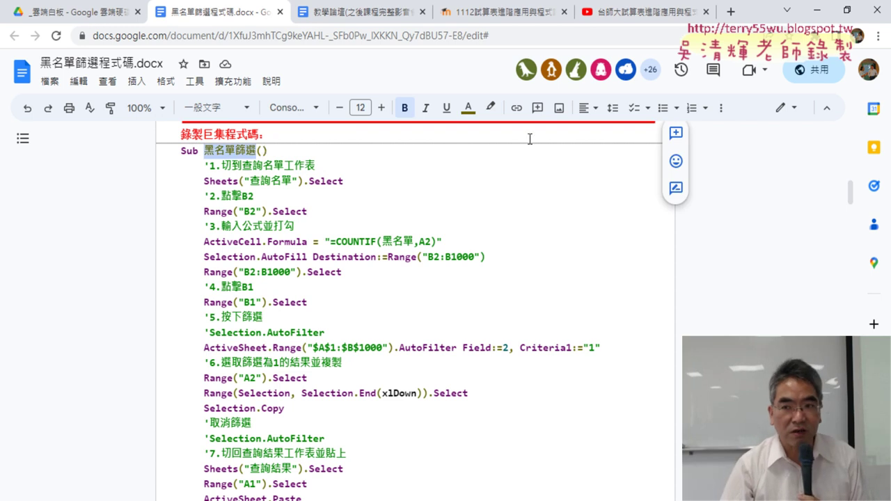
click(817, 14)
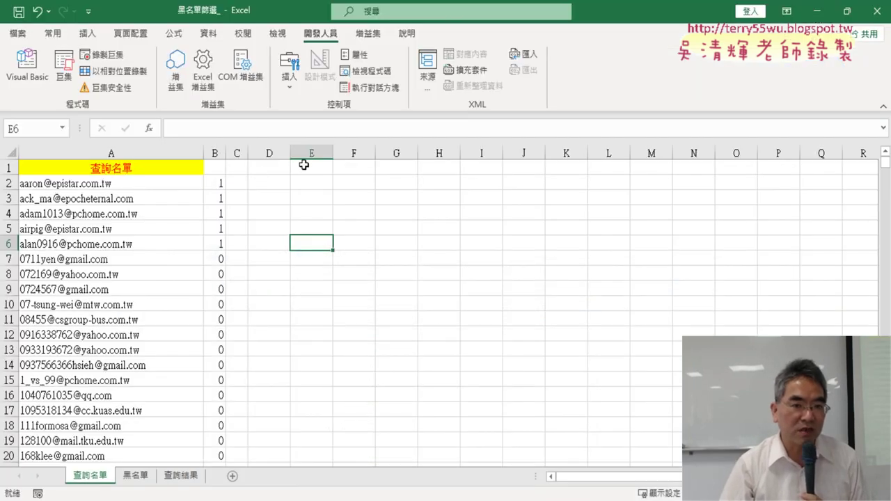
click(102, 55)
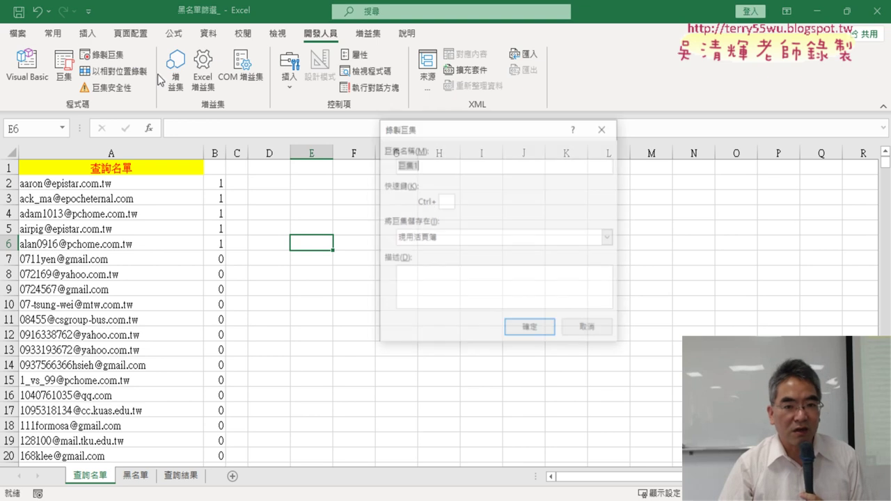
click(402, 167)
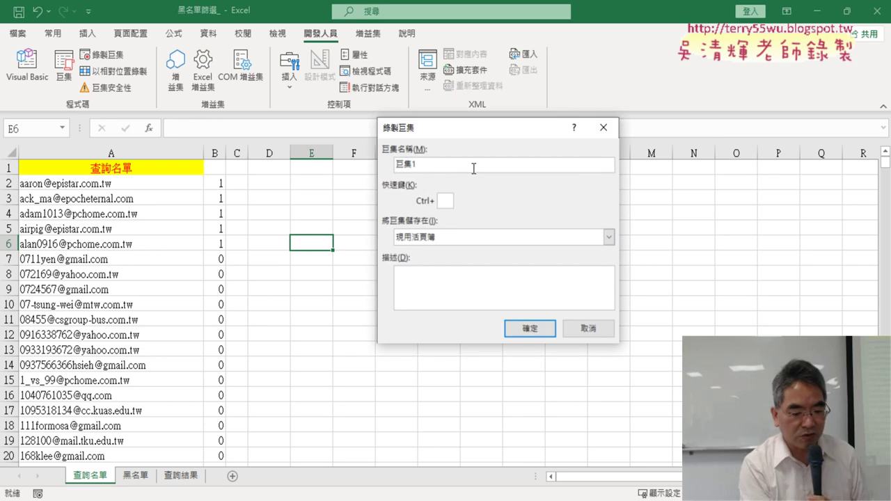
text(黑名單篩選)
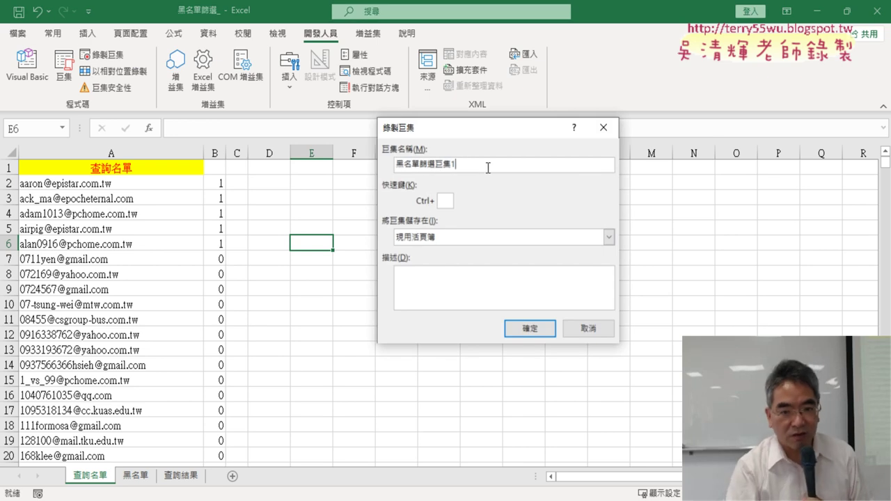
click(488, 169)
key(BackSpace)
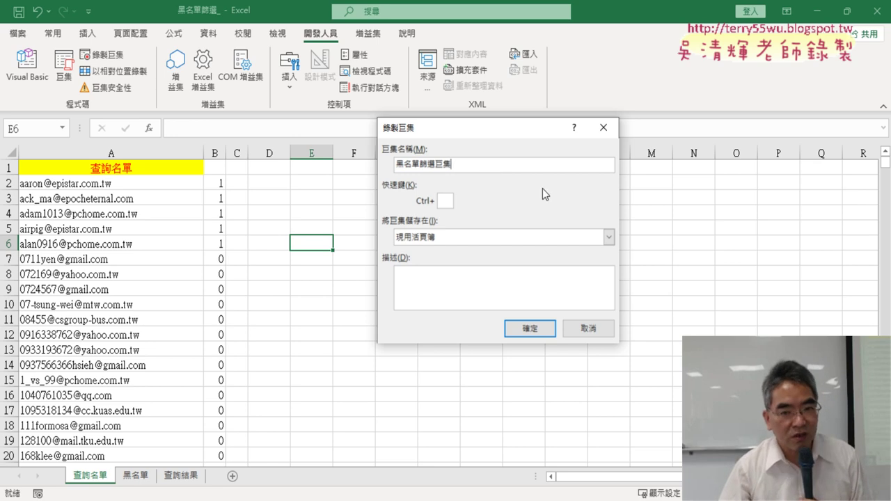
double_click(458, 165)
right_click(412, 161)
click(446, 186)
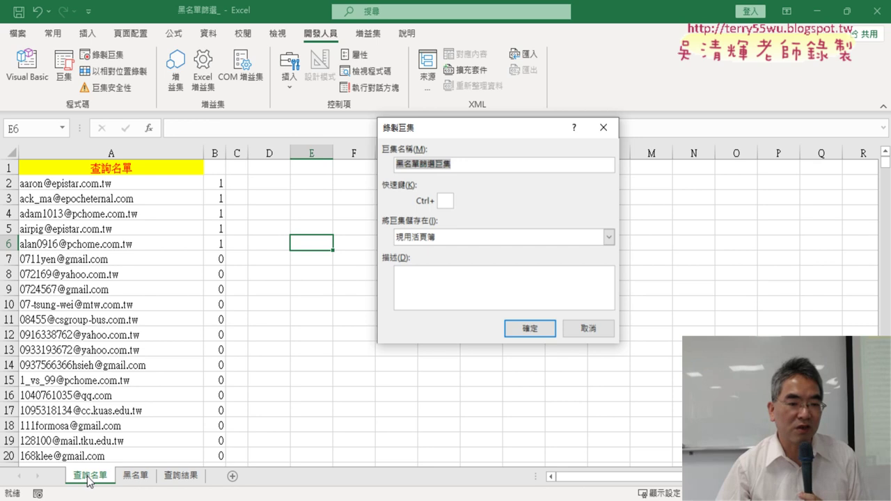
click(589, 328)
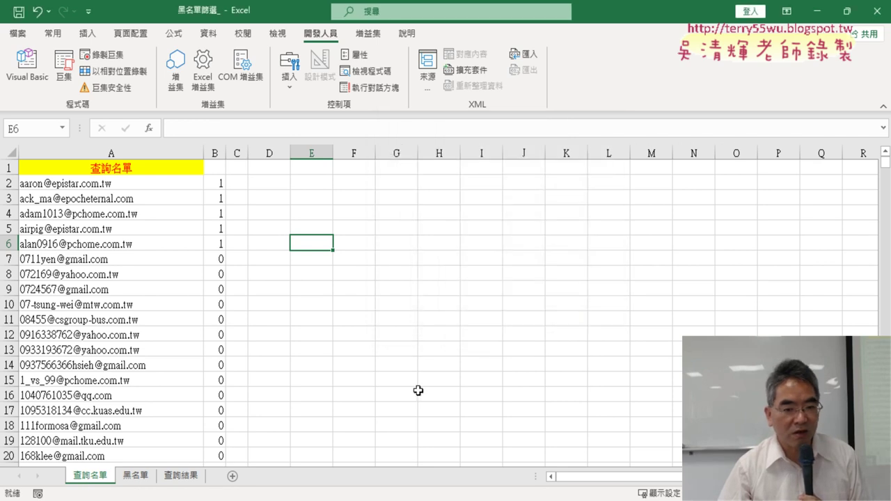
Switch between 查詢名單 and 查詢結果, ending on 查詢結果, and open the Record Macro dialog.
click(183, 478)
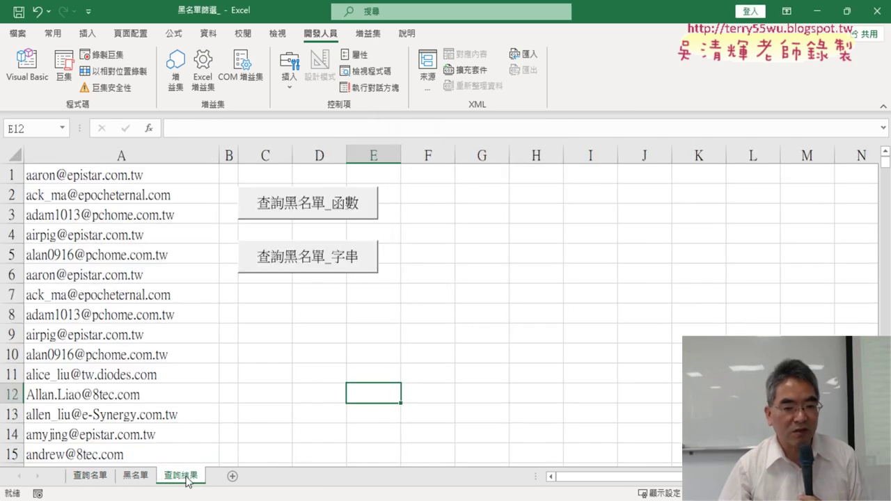
click(82, 476)
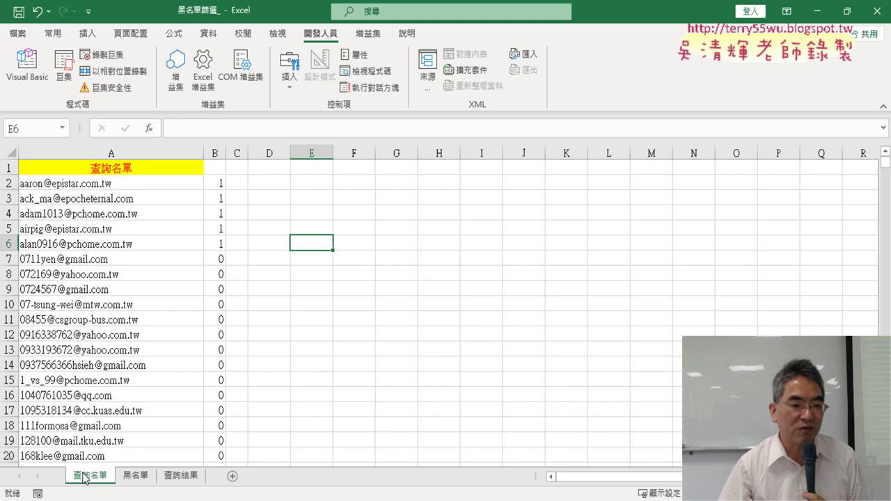
click(168, 478)
click(103, 477)
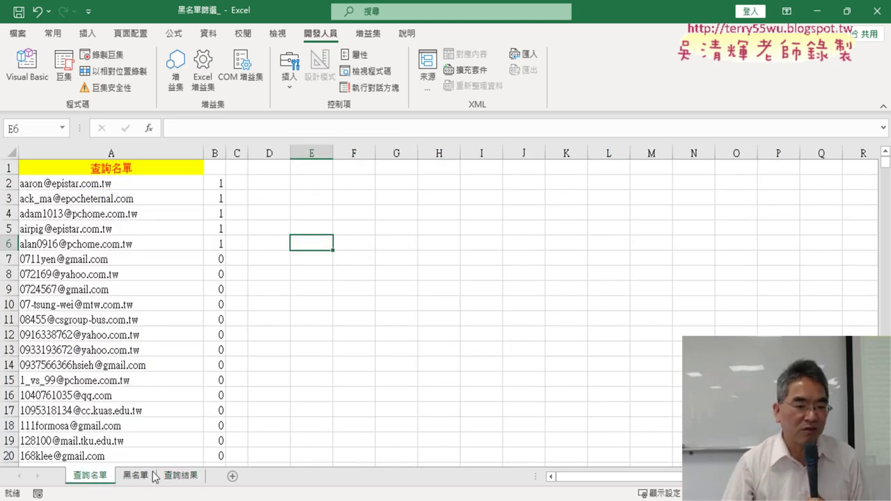
click(188, 478)
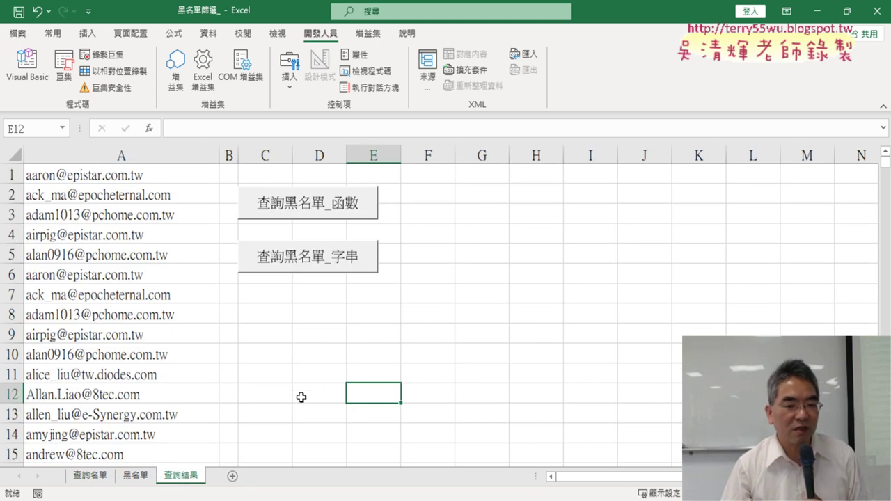
click(92, 478)
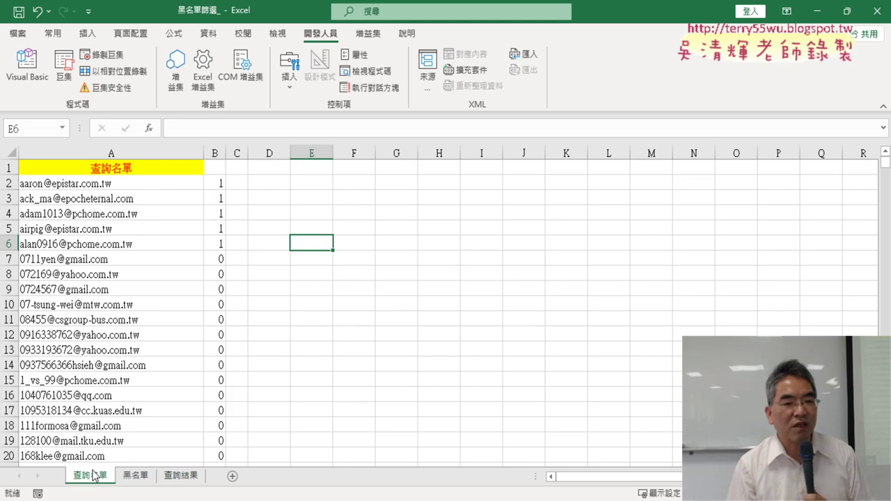
click(180, 477)
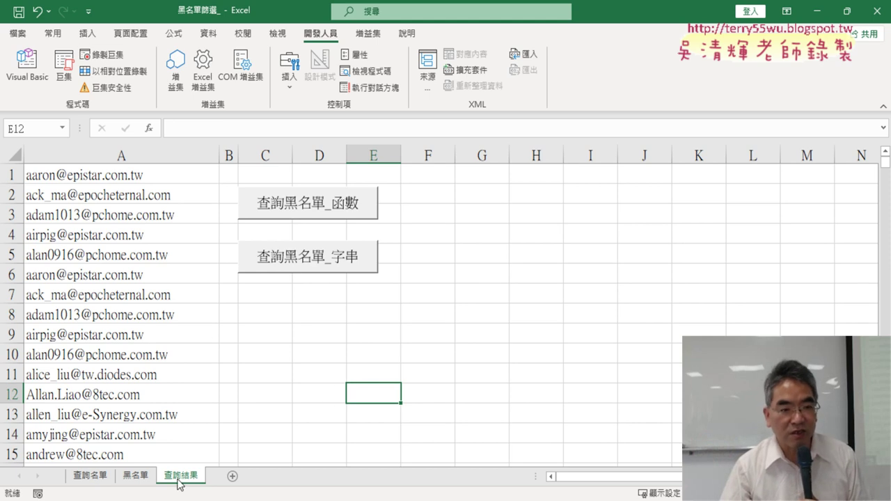
click(102, 55)
Paste 黑名單篩選巨集 as the macro name, start recording, and switch to 查詢名單.
right_click(446, 168)
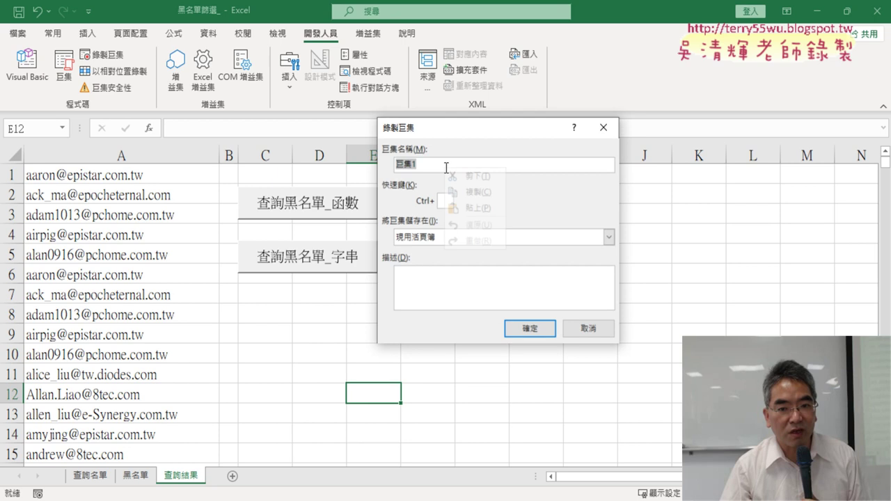
click(478, 208)
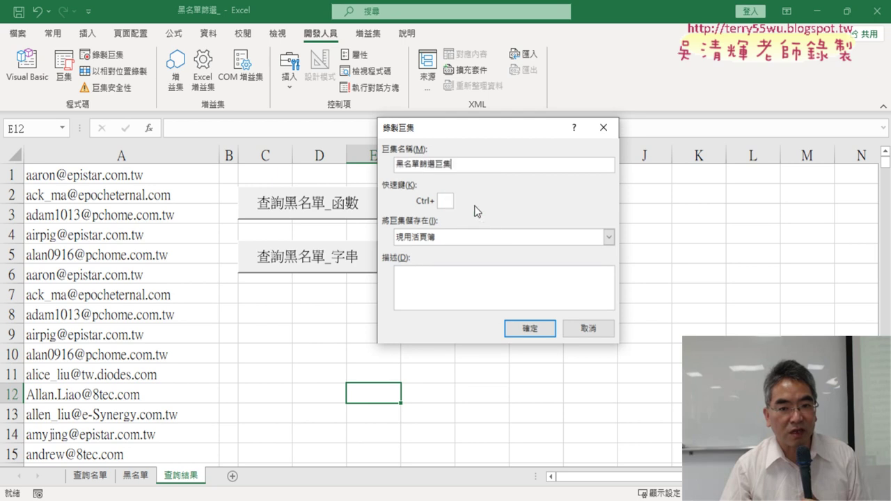
click(532, 324)
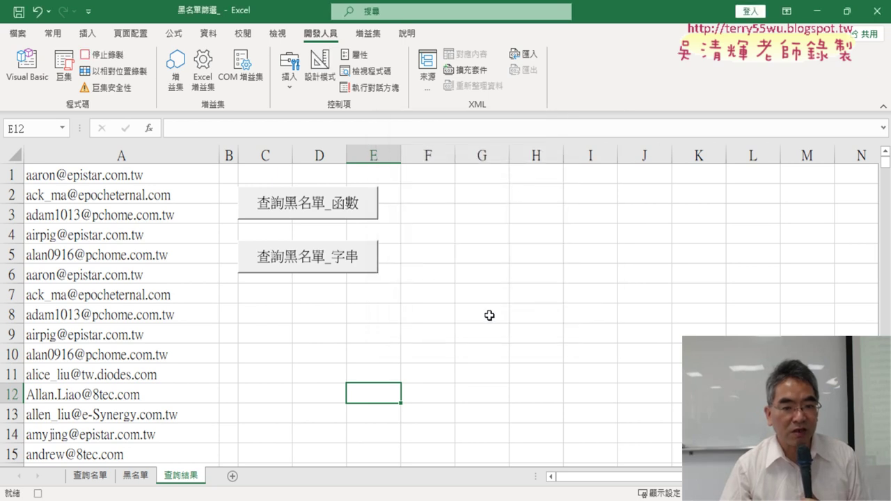
click(89, 476)
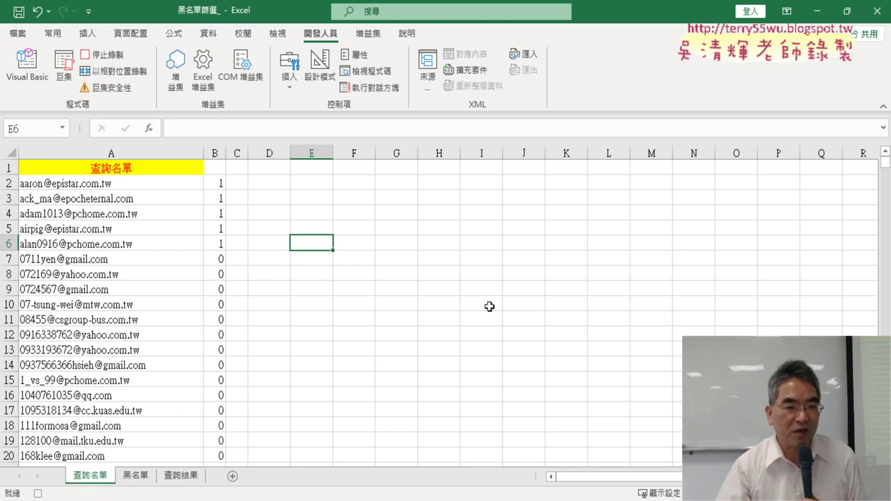
Re-confirm =COUNTIF(黑名單,A2) in B2, fill it down to B1000, then select B1.
click(217, 185)
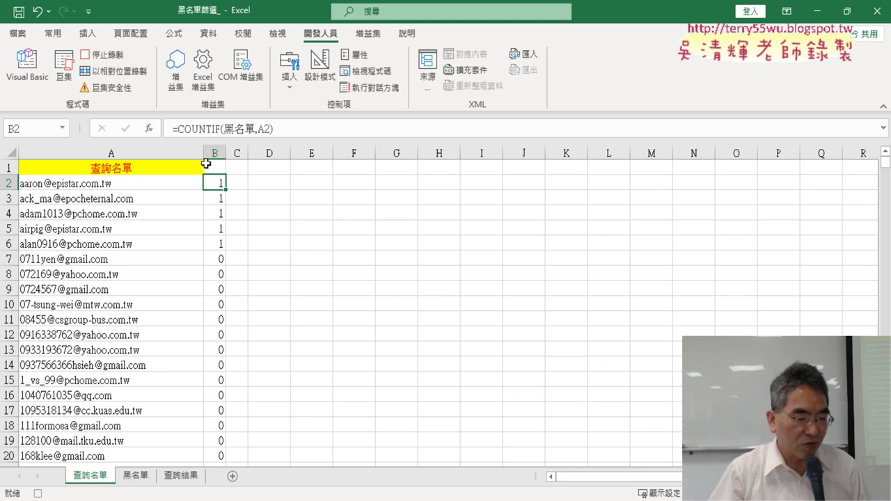
click(211, 129)
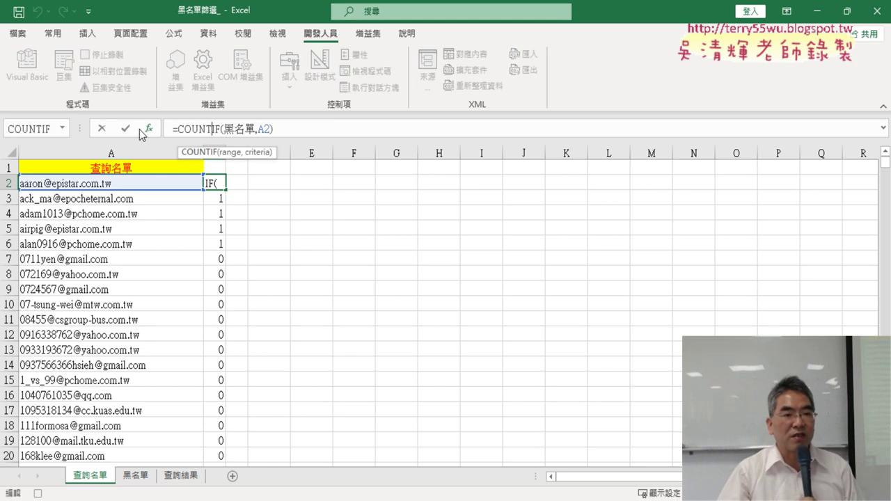
click(126, 129)
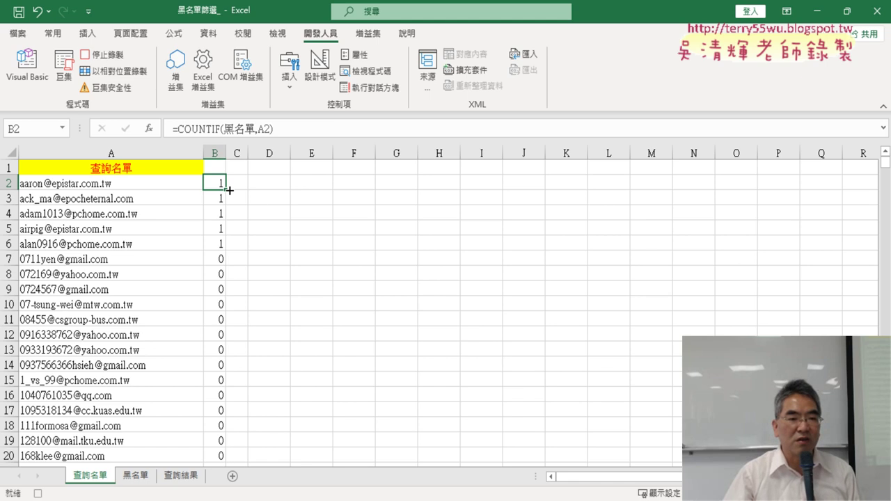
double_click(227, 189)
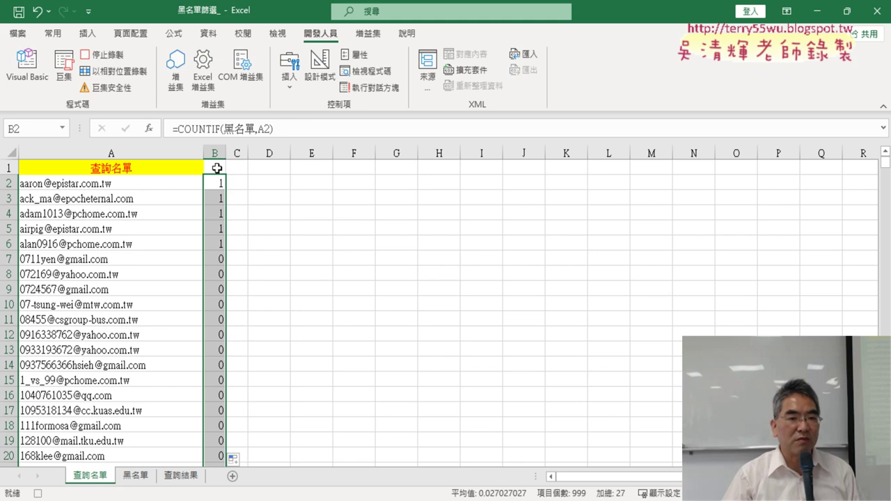
click(217, 168)
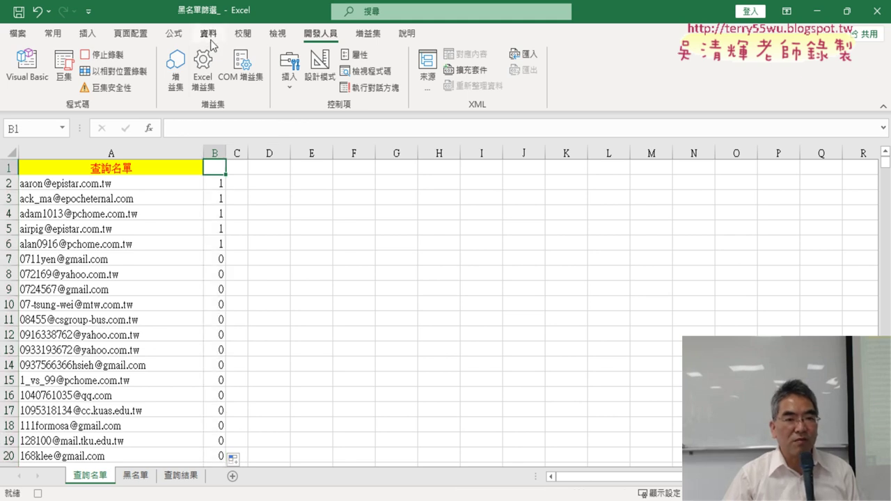
Turn on the filter and keep only column B value 1, showing 27 of 999 rows.
click(208, 34)
click(362, 76)
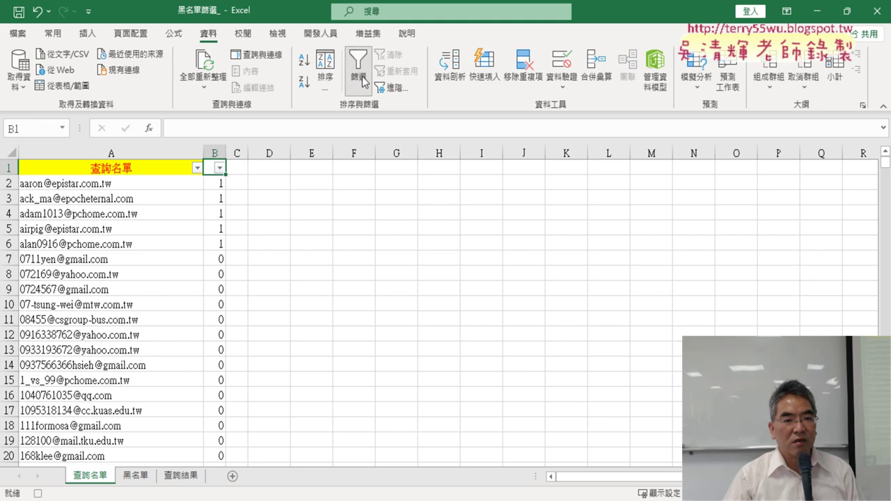
click(218, 170)
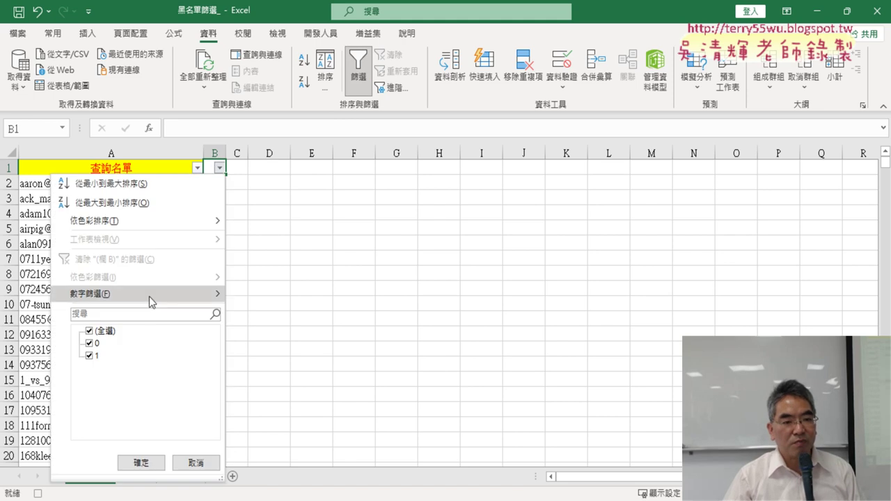
click(89, 331)
click(89, 356)
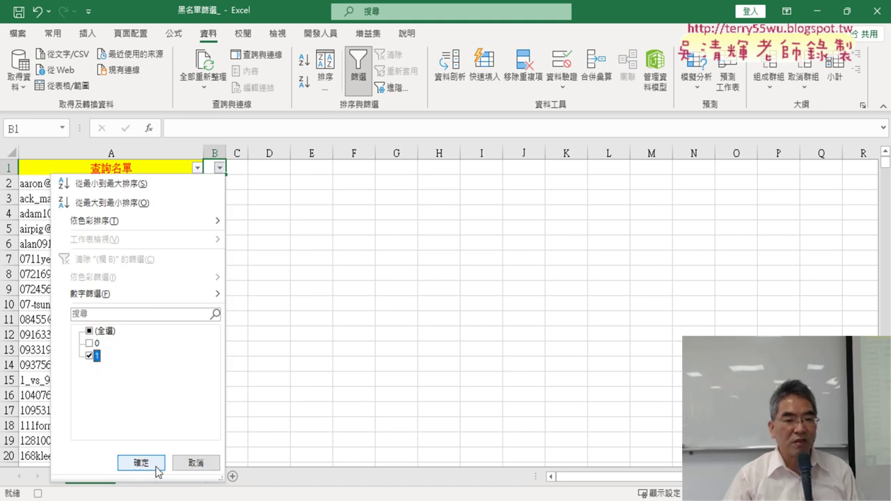
click(141, 463)
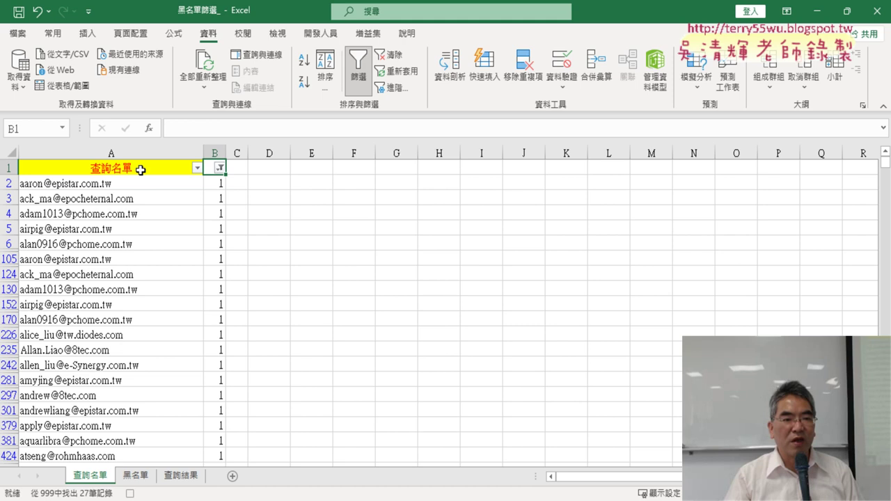
Copy the filtered column A list from A1 down and paste it at A1 of 查詢結果.
click(143, 170)
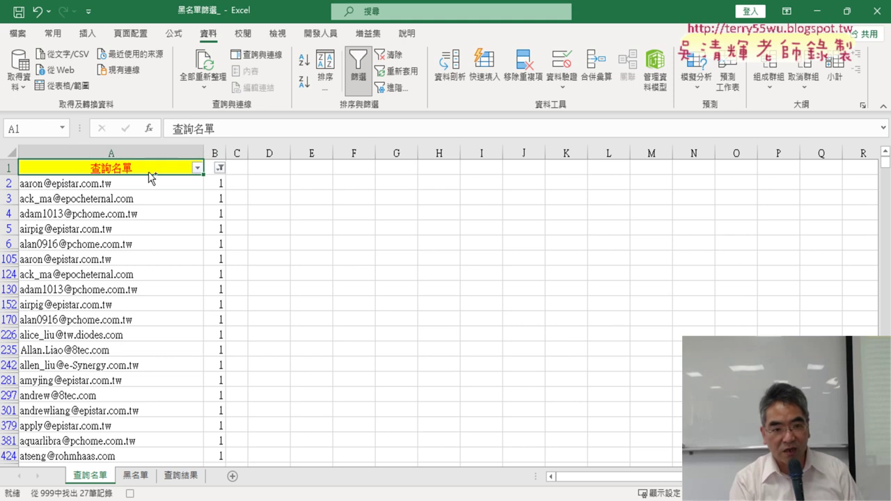
key(ctrl+shift+Down)
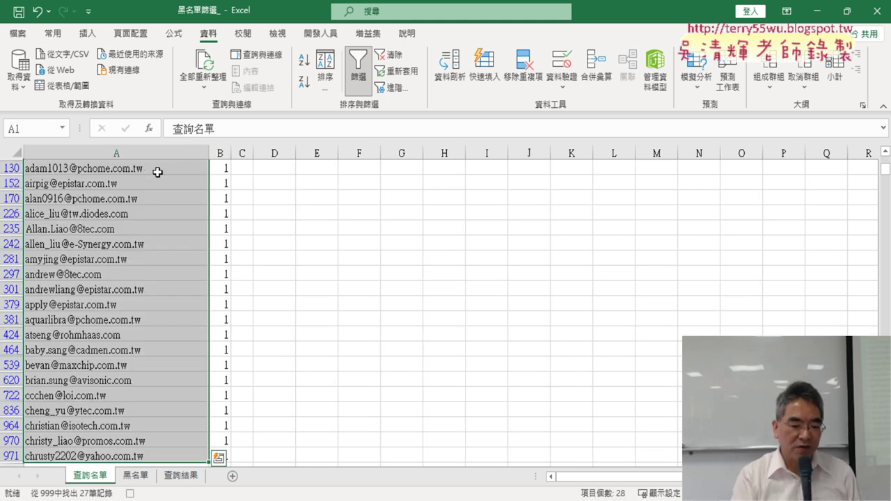
key(ctrl+c)
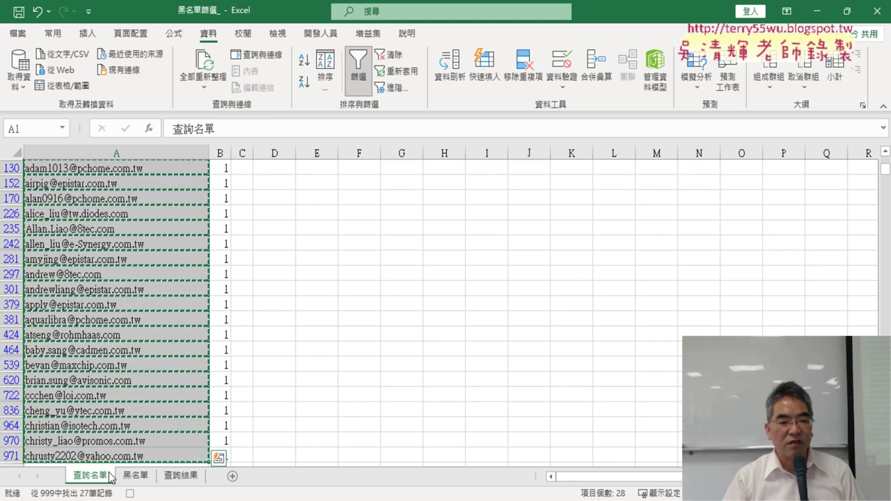
click(188, 479)
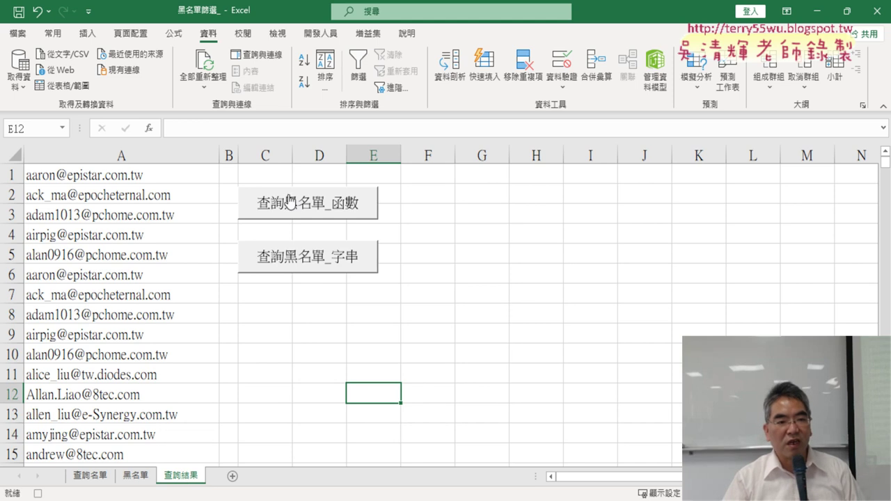
click(185, 176)
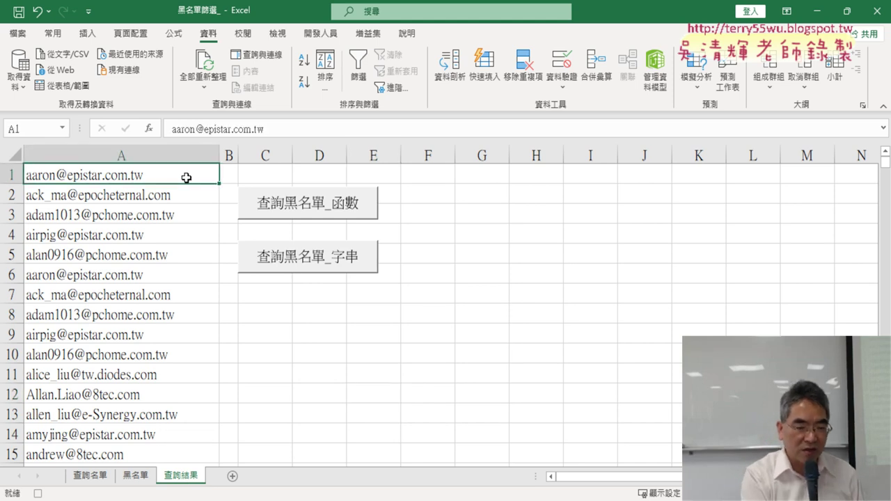
key(ctrl+v)
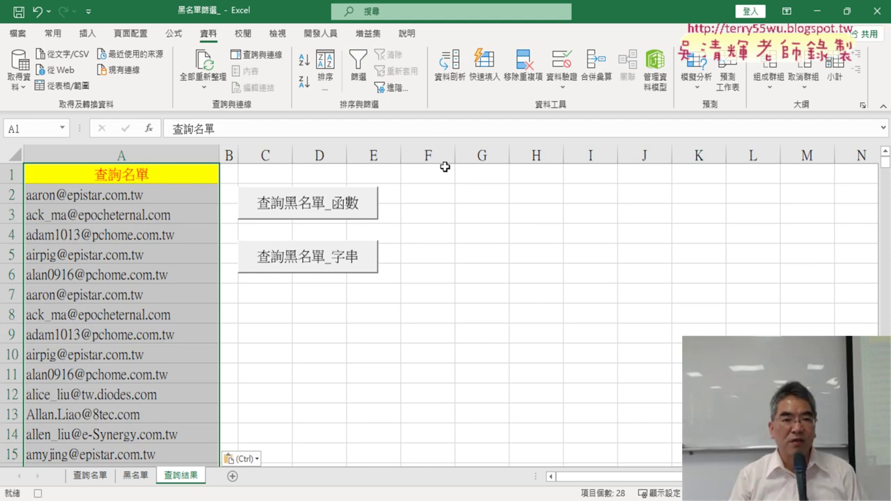
click(319, 36)
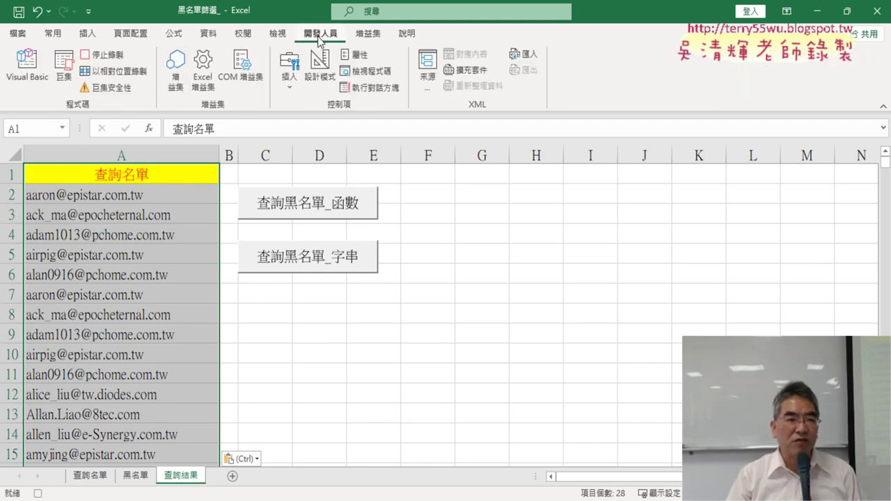
Stop the macro recording, then delete column A and undo to restore the pasted list.
click(102, 55)
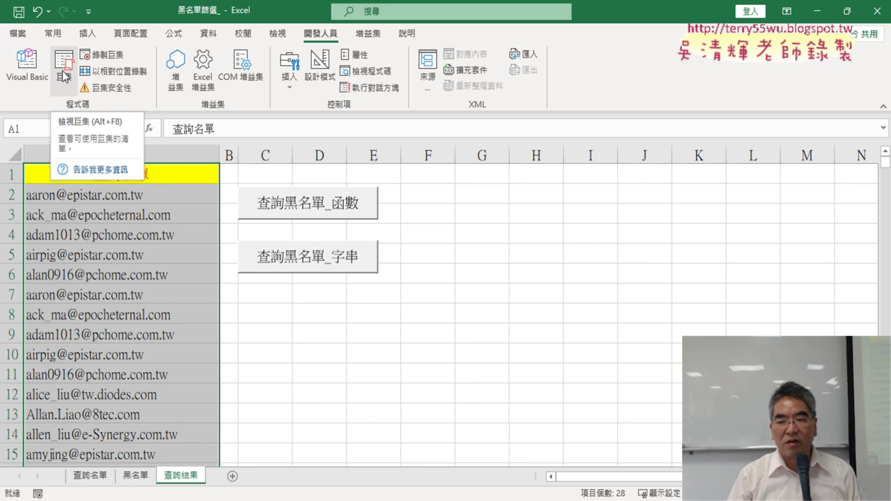
click(194, 151)
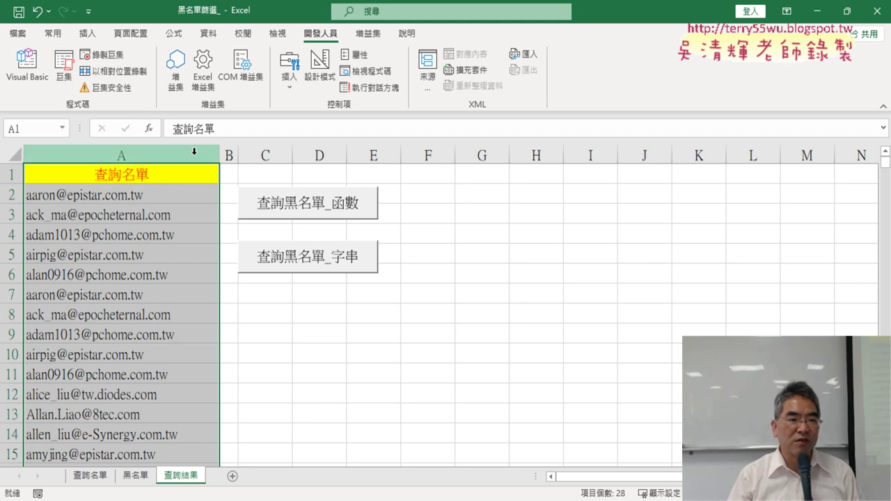
click(370, 387)
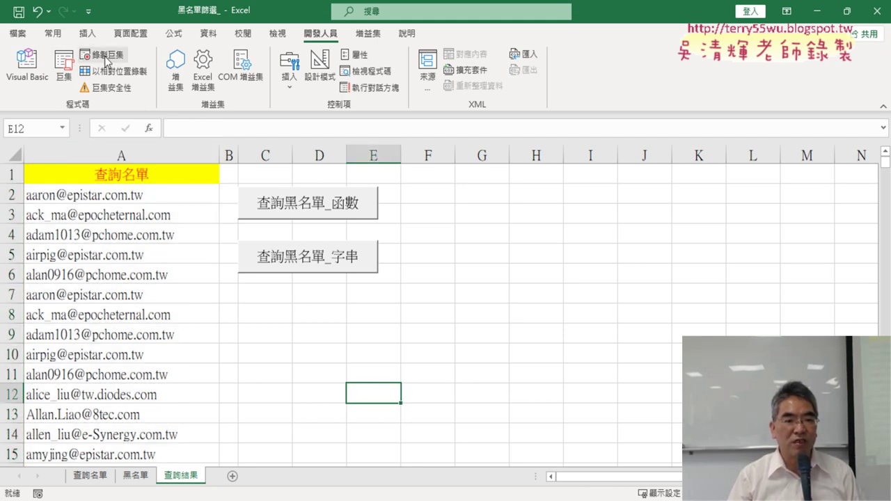
click(391, 328)
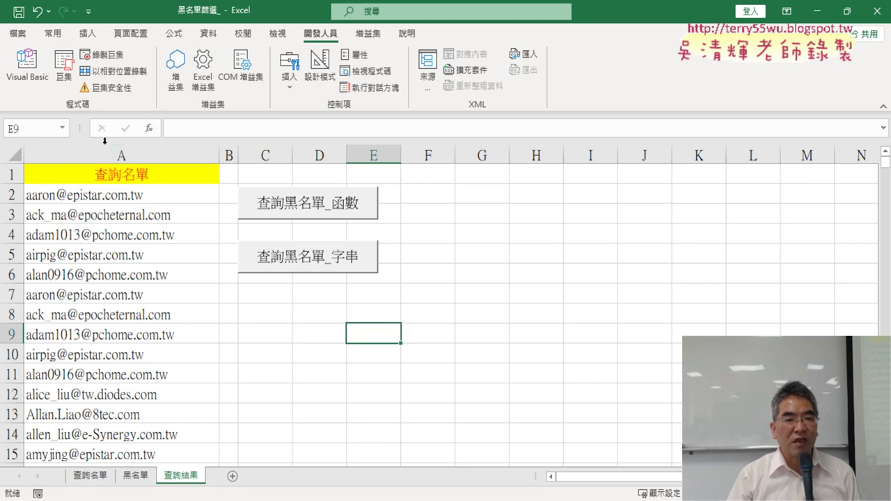
click(124, 154)
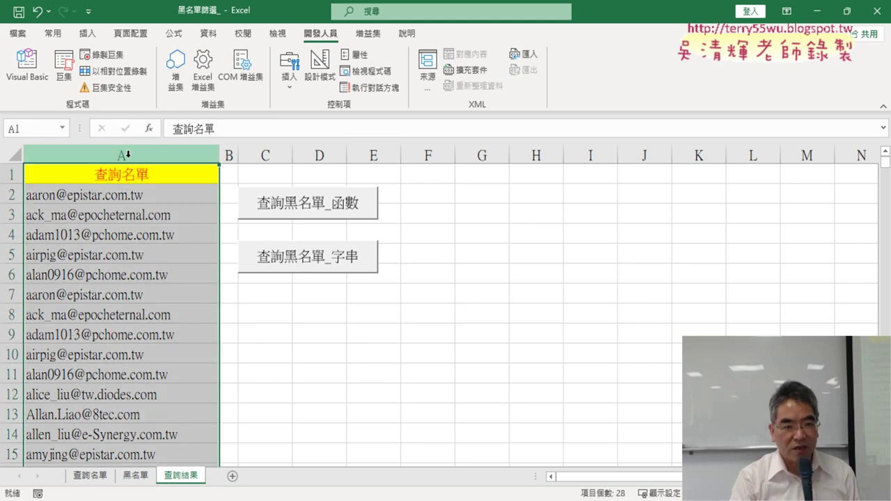
key(Delete)
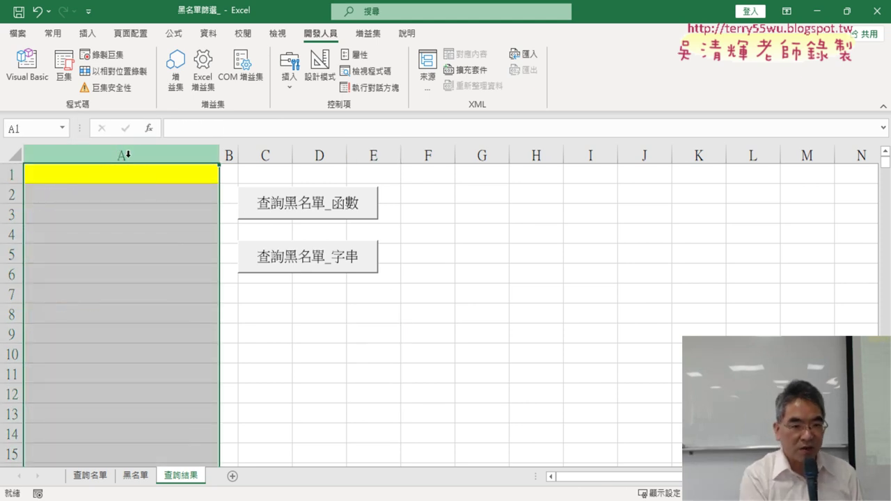
key(ctrl+z)
click(103, 55)
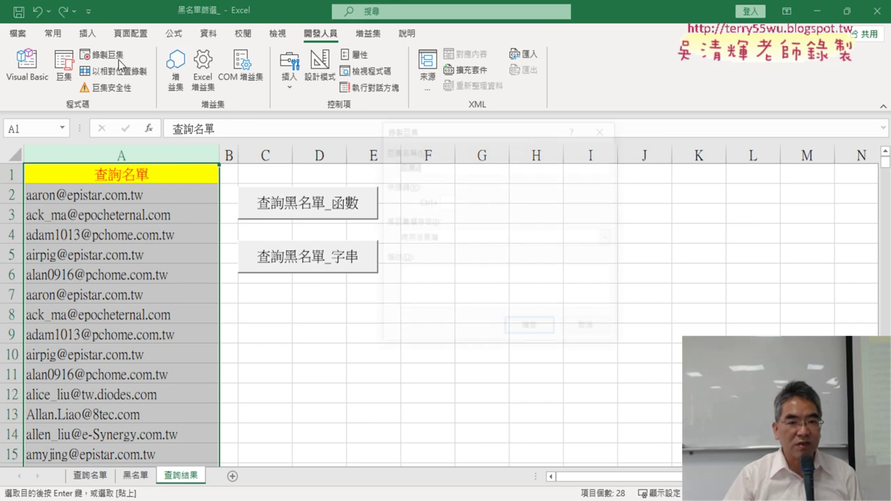
key(BackSpace)
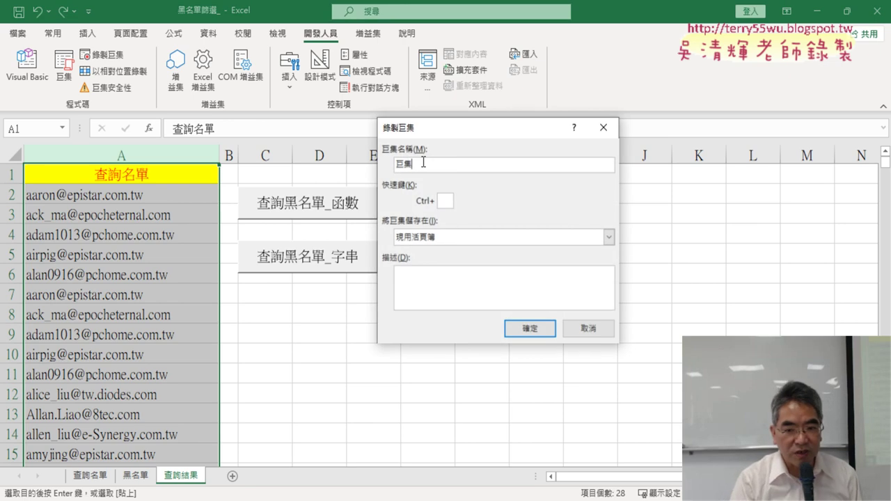
text(清)
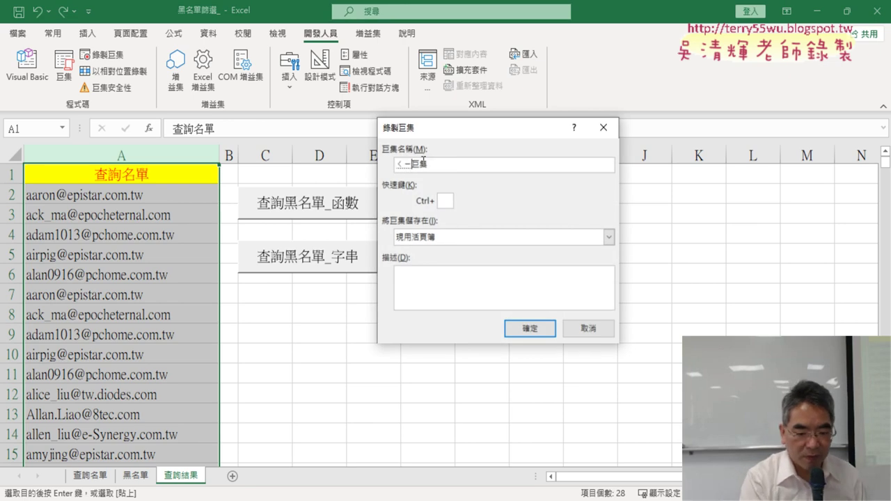
text(除)
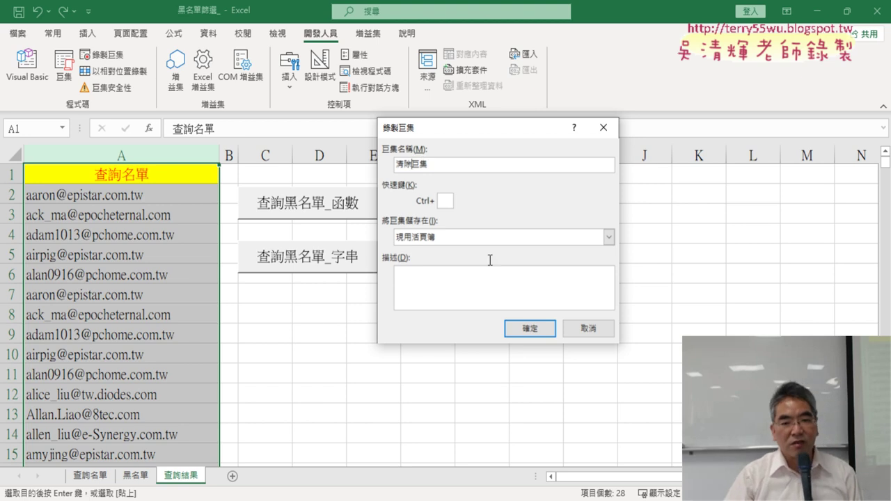
double_click(447, 165)
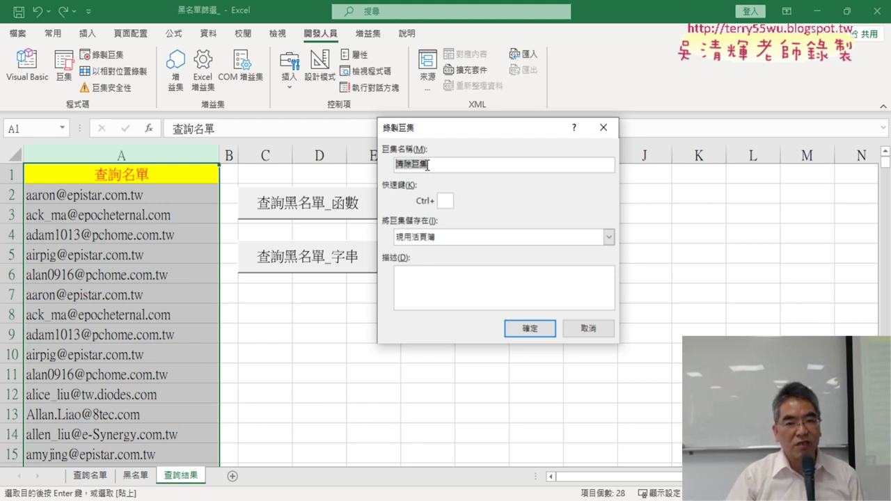
right_click(423, 162)
click(456, 190)
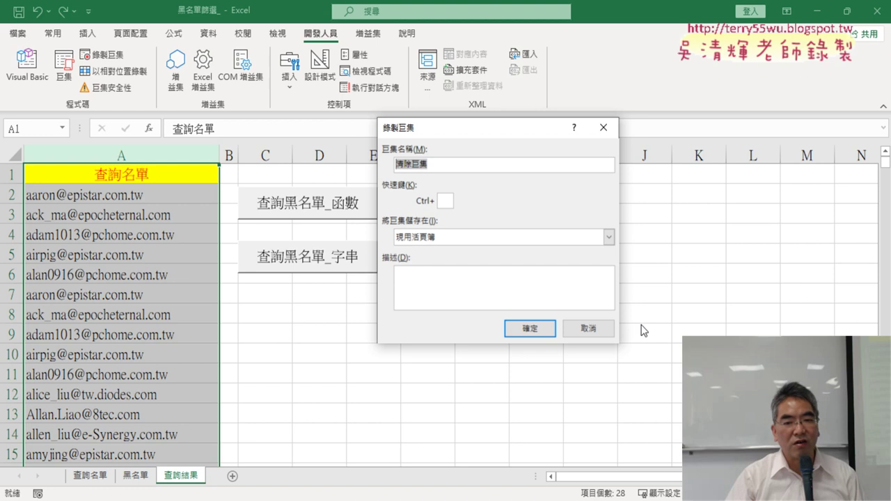
click(589, 328)
click(373, 333)
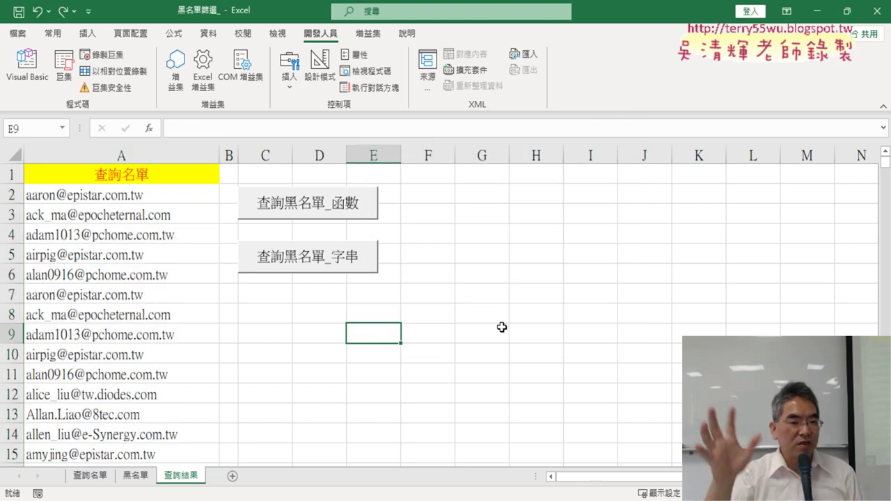
click(122, 154)
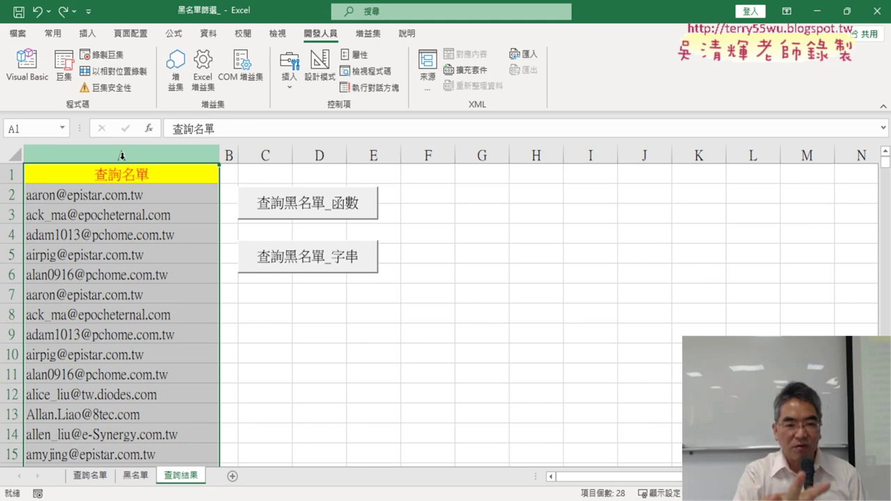
click(491, 393)
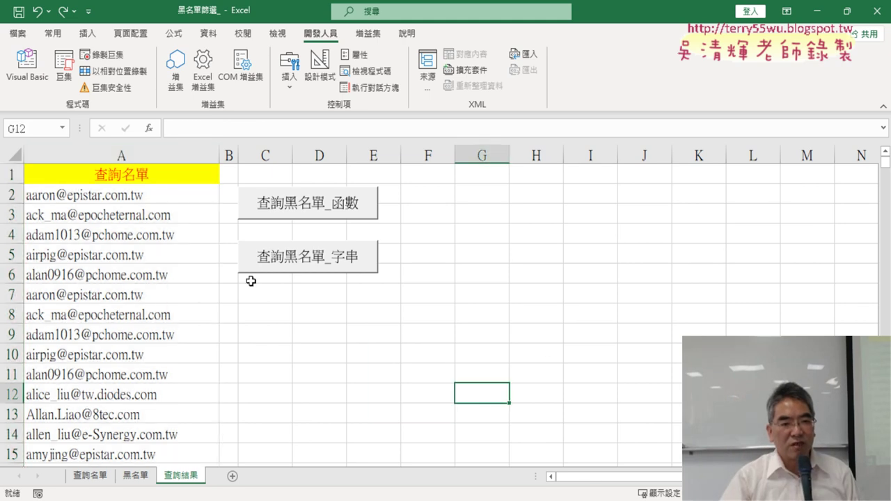
click(146, 156)
Pick an empty cell and begin recording a macro named 清除巨集.
click(322, 329)
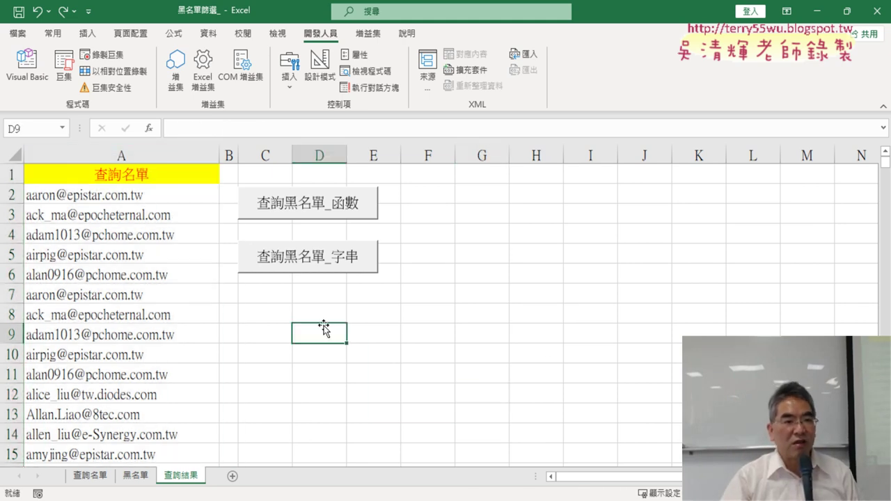
click(104, 54)
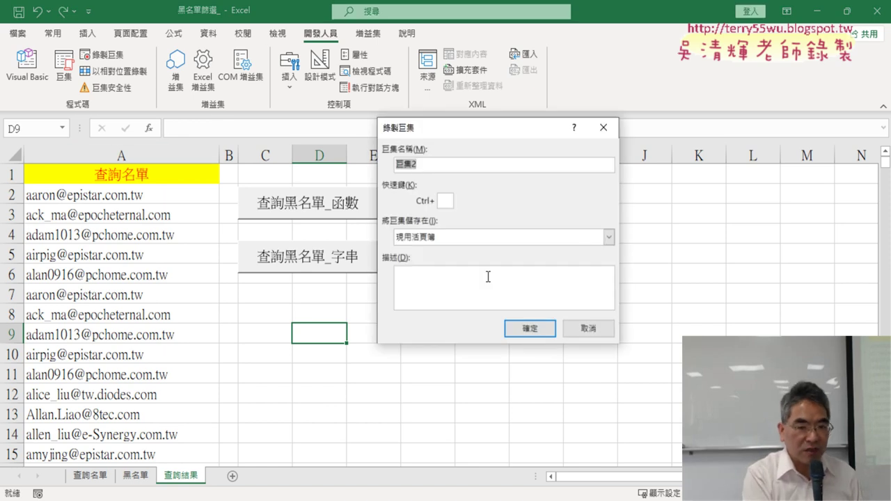
text(清除巨集)
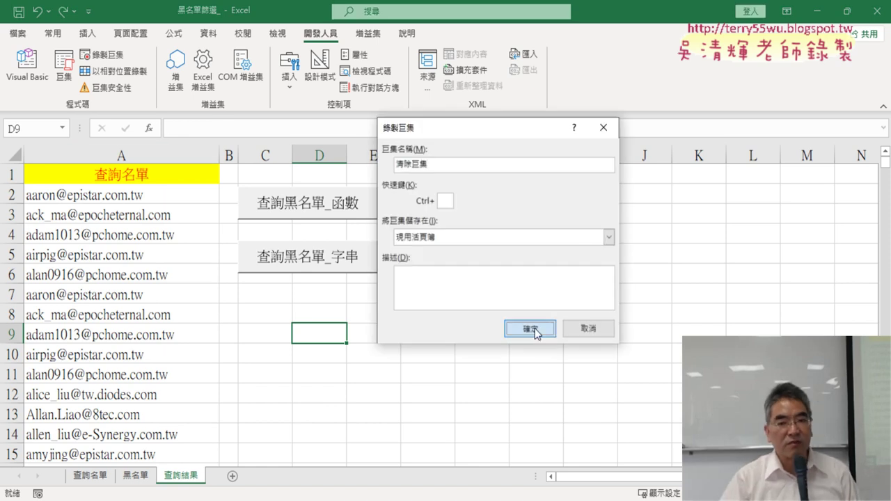
click(532, 328)
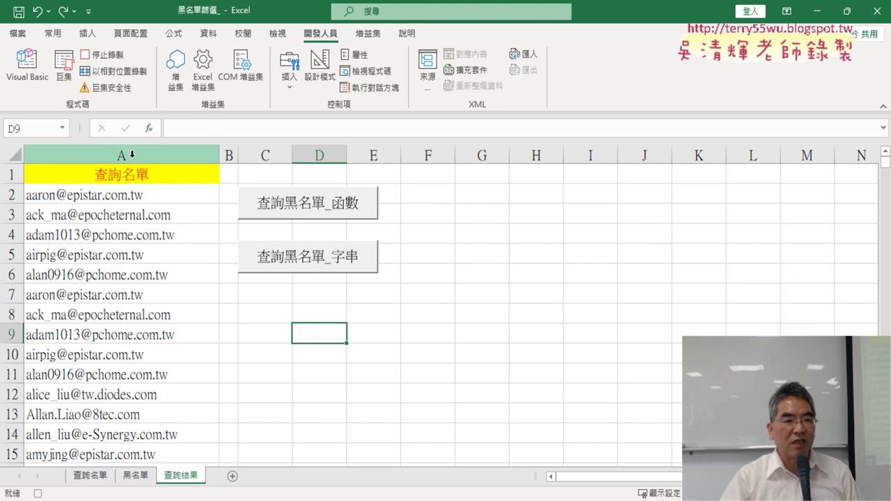
Clear column A's contents while recording, then stop recording the 清除巨集 macro.
click(131, 154)
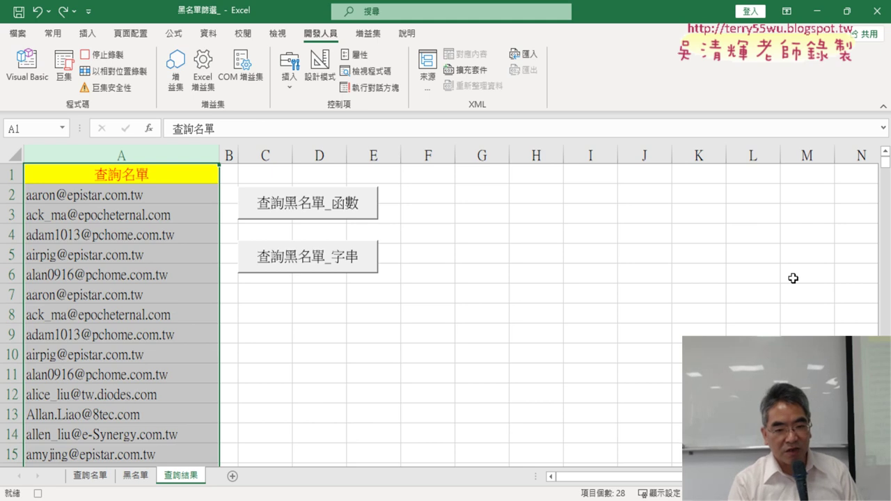
key(Delete)
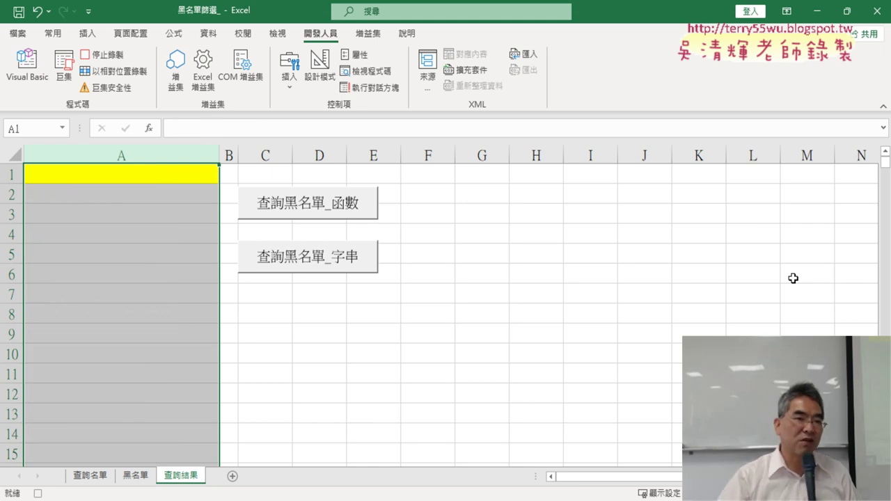
click(98, 55)
click(404, 418)
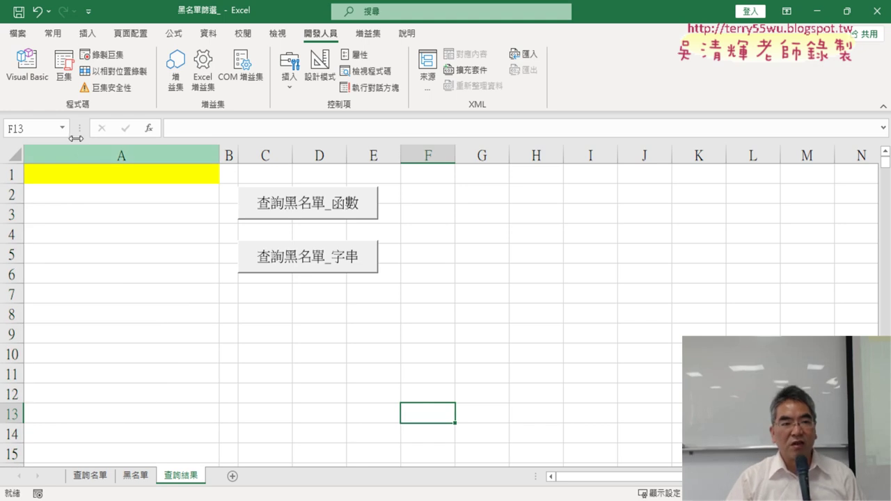
click(66, 72)
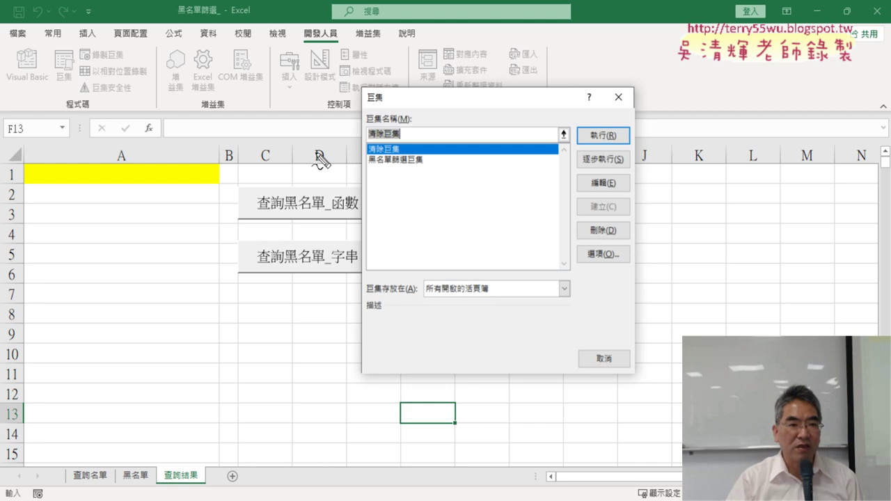
Run the 黑名單篩選巨集 macro to fill column A with the query list.
mouse_move(65, 89)
mouse_down()
mouse_move(51, 43)
mouse_move(66, 87)
mouse_up()
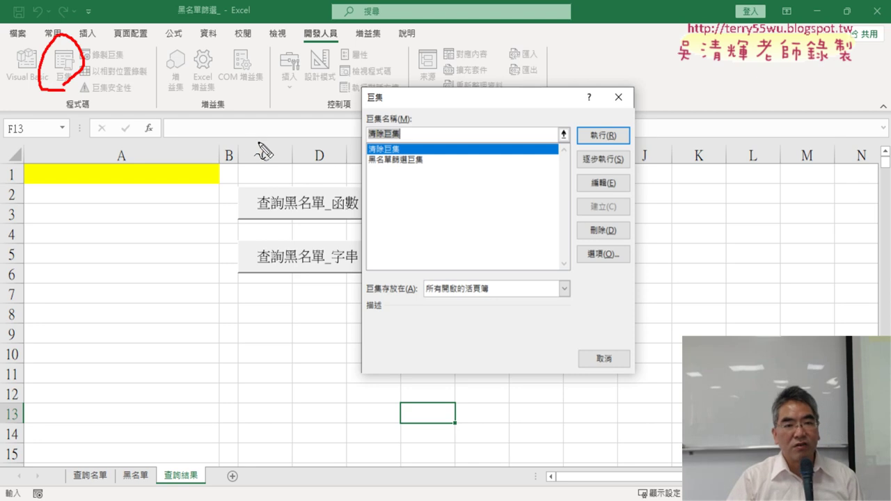
drag(421, 171, 406, 162)
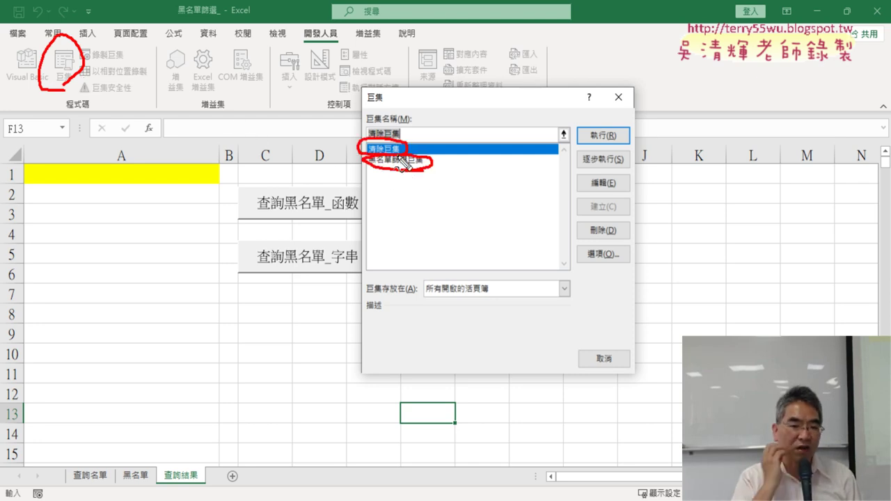
key(Escape)
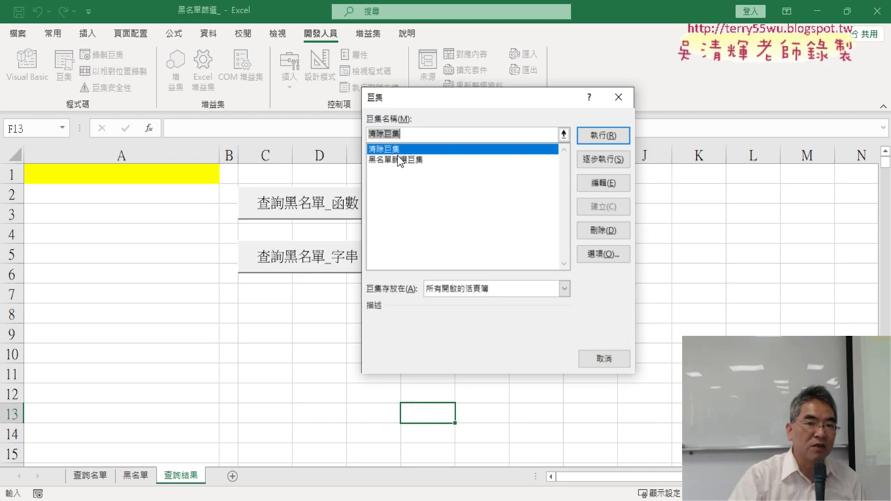
click(443, 159)
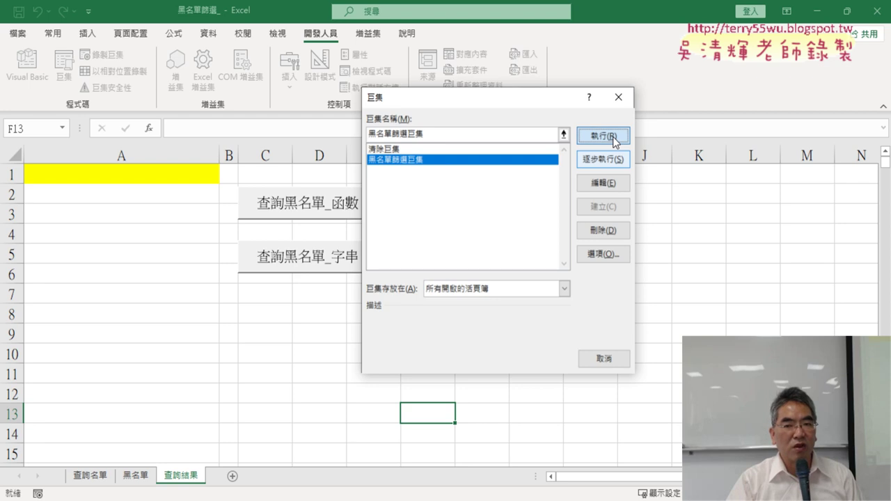
click(613, 137)
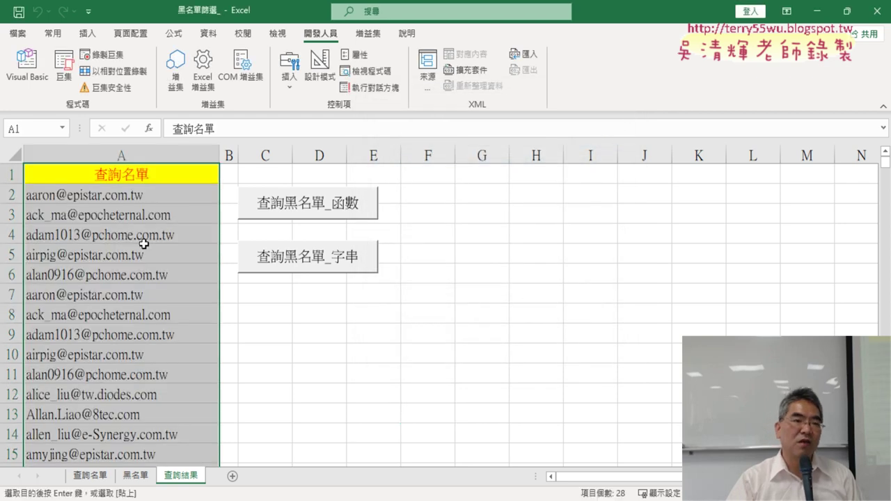
Run the 清除巨集 macro from the Macros list to empty column A.
click(64, 70)
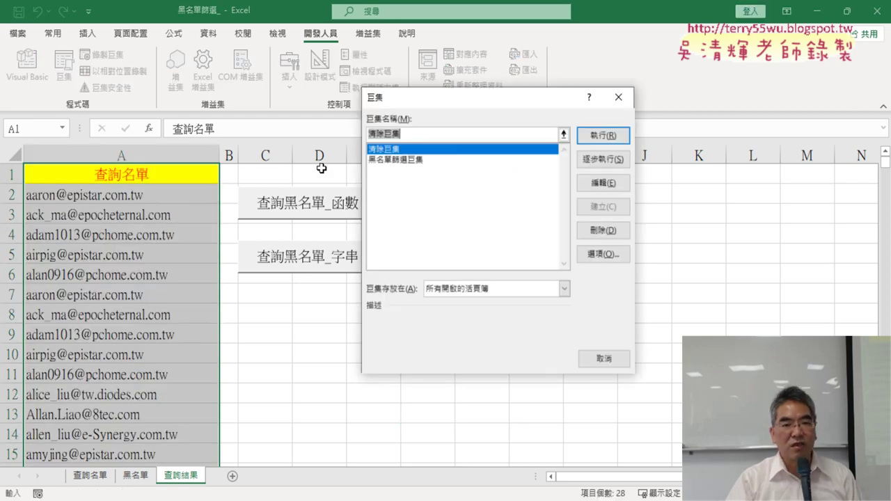
click(393, 160)
click(507, 149)
click(587, 136)
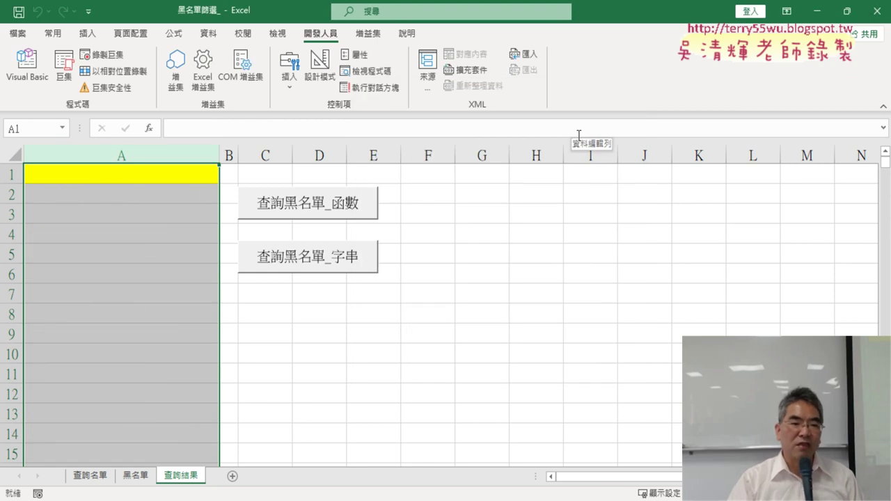
Assign 黑名單篩選巨集 to the 查詢黑名單_函數 button and copy the macro name.
right_click(353, 216)
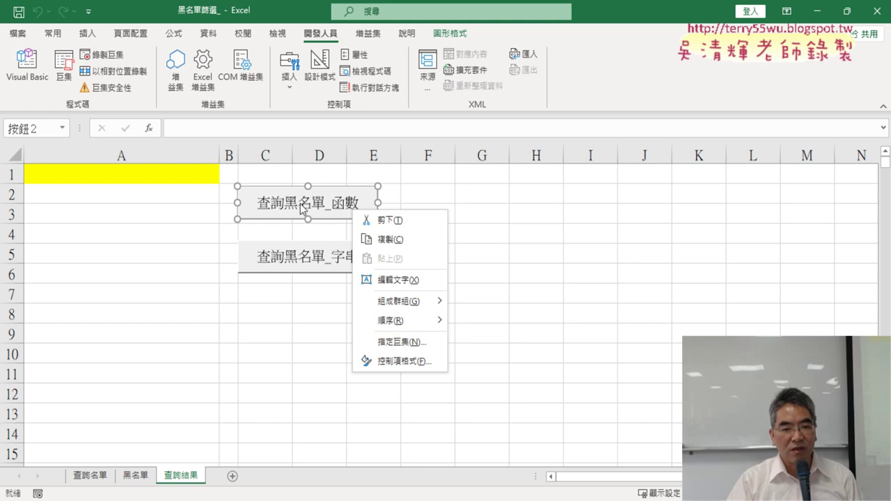
click(402, 342)
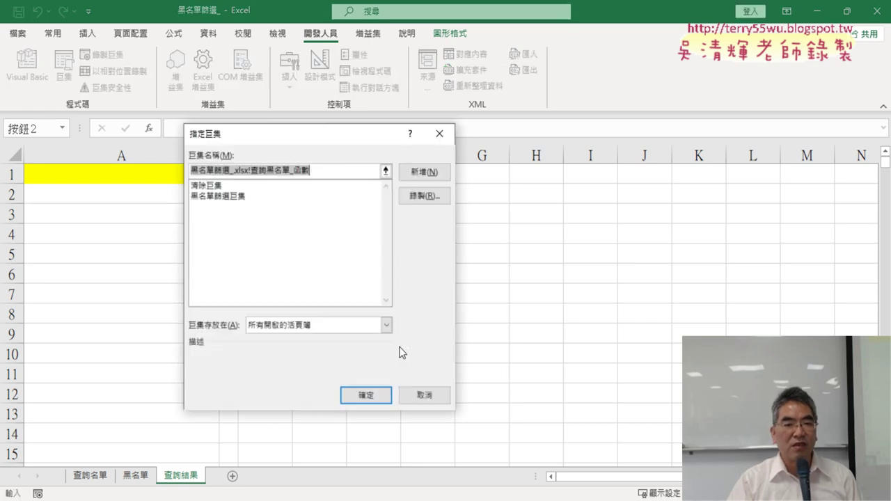
drag(360, 134, 740, 160)
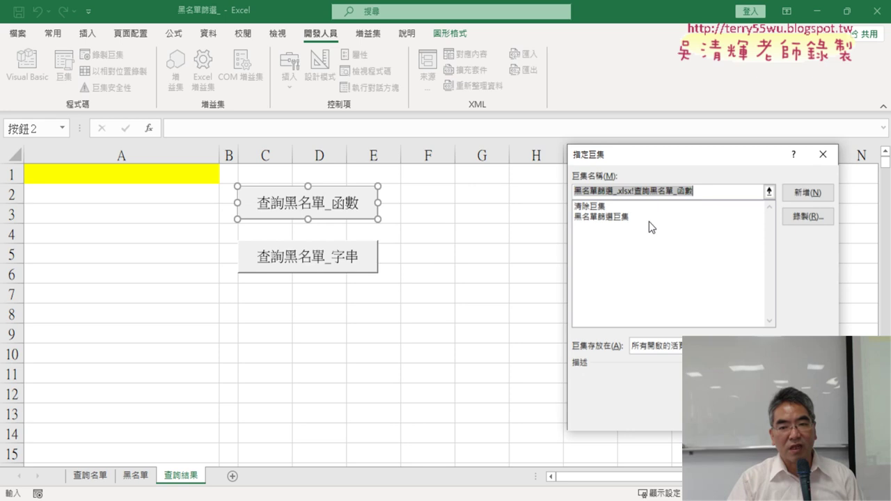
click(607, 216)
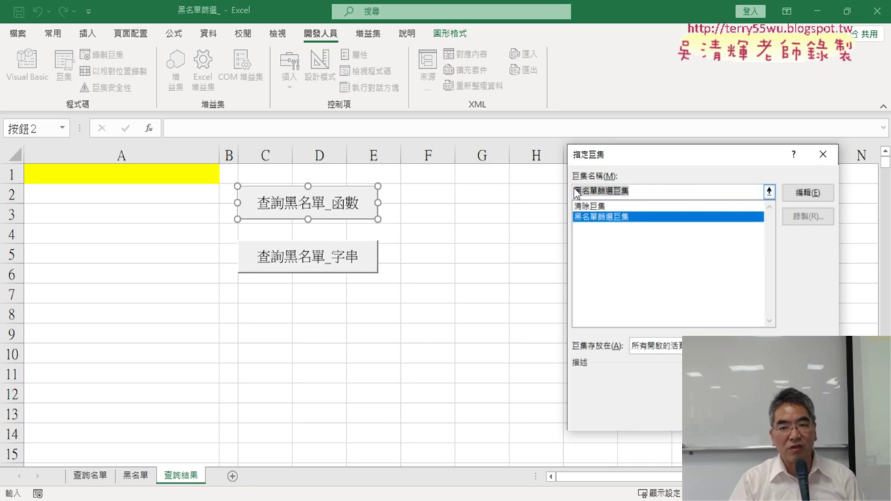
right_click(625, 198)
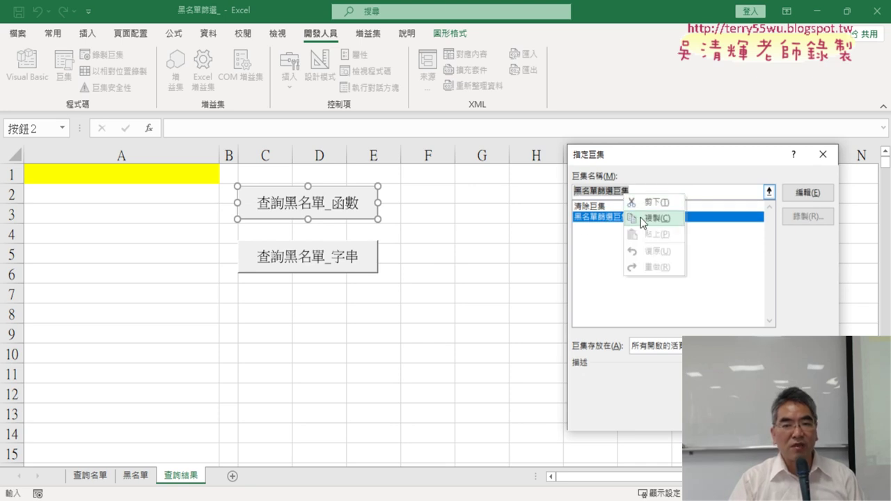
click(642, 220)
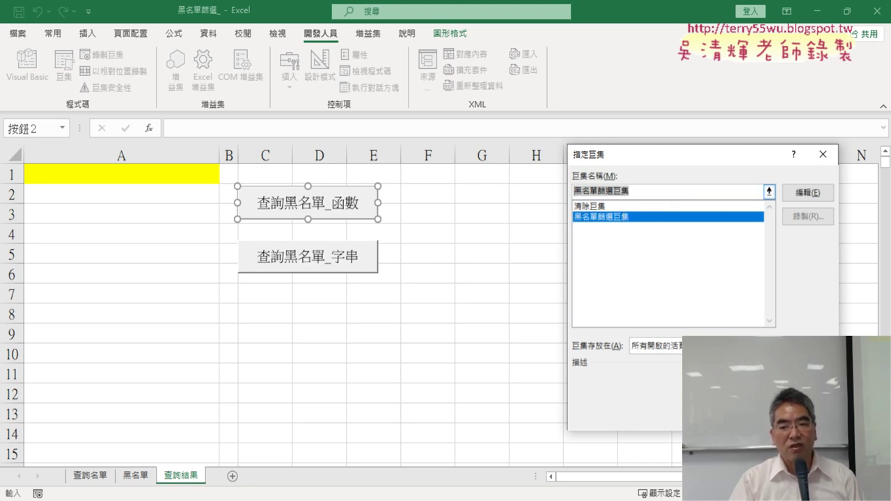
key(Escape)
Replace the first button's caption with the pasted name 黑名單篩選巨集.
click(257, 203)
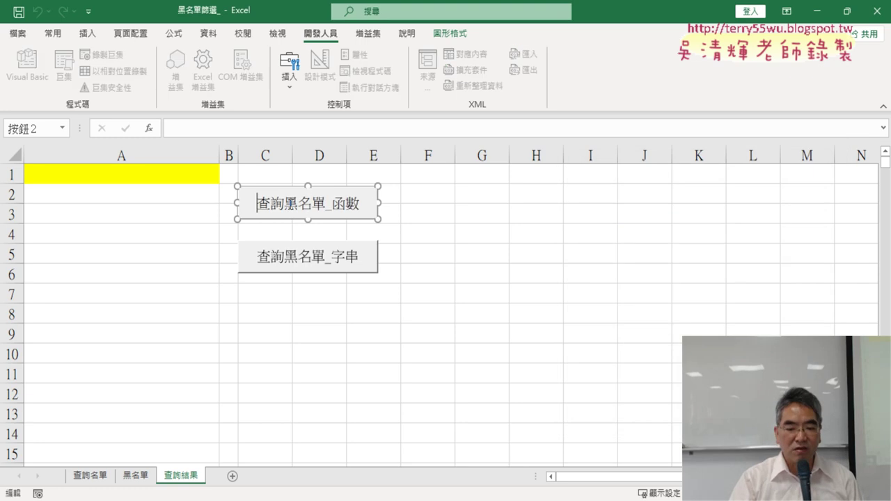
key(Delete)
key(Delete)
key(Delete)
key(Delete)
key(Delete)
key(Delete)
key(Delete)
key(Delete)
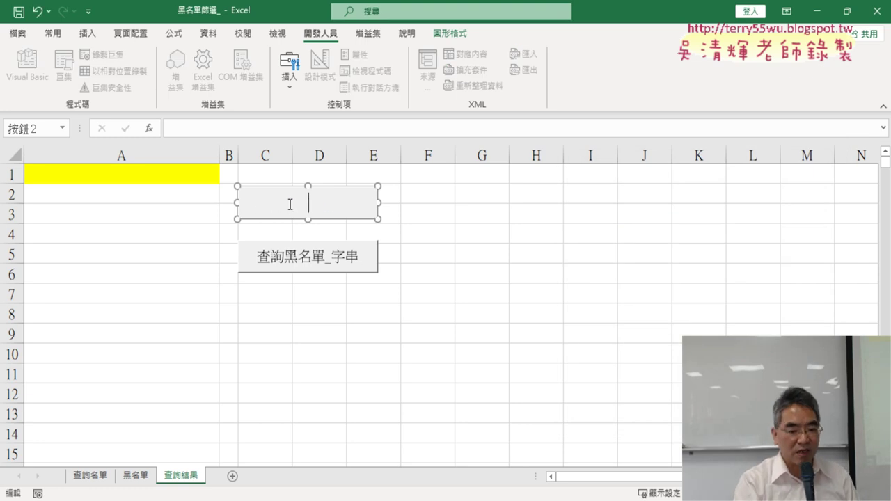
key(ctrl+v)
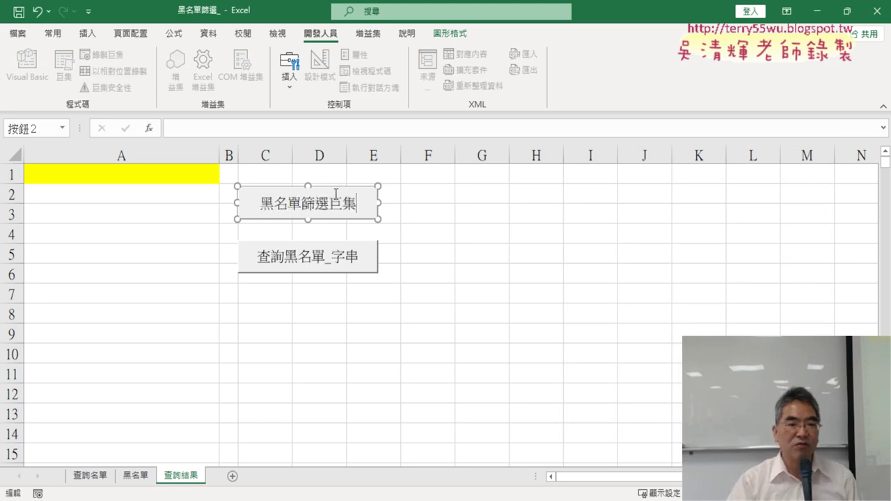
click(567, 300)
Assign 清除巨集 to the 查詢黑名單_字串 button and copy the macro name.
right_click(324, 270)
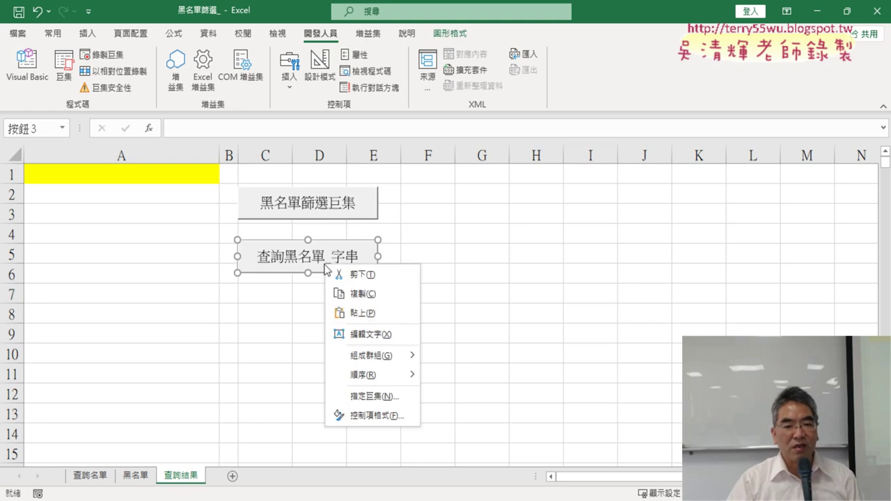
click(367, 394)
click(199, 227)
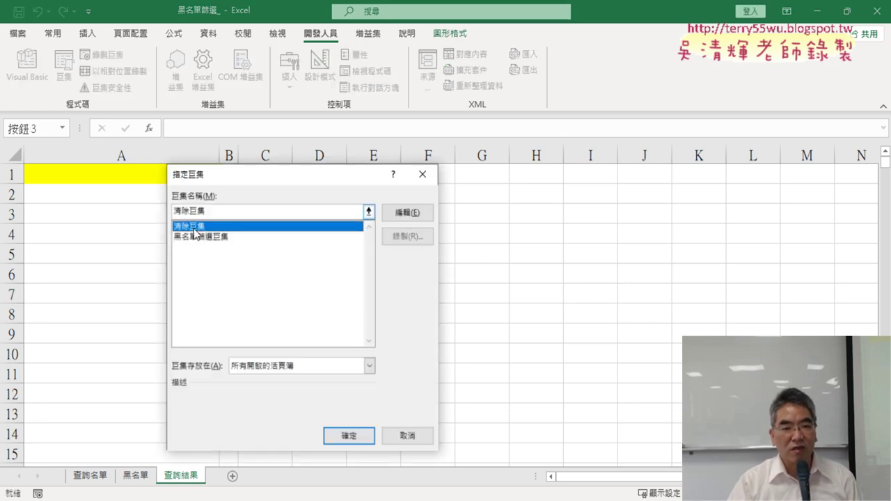
drag(286, 178, 525, 161)
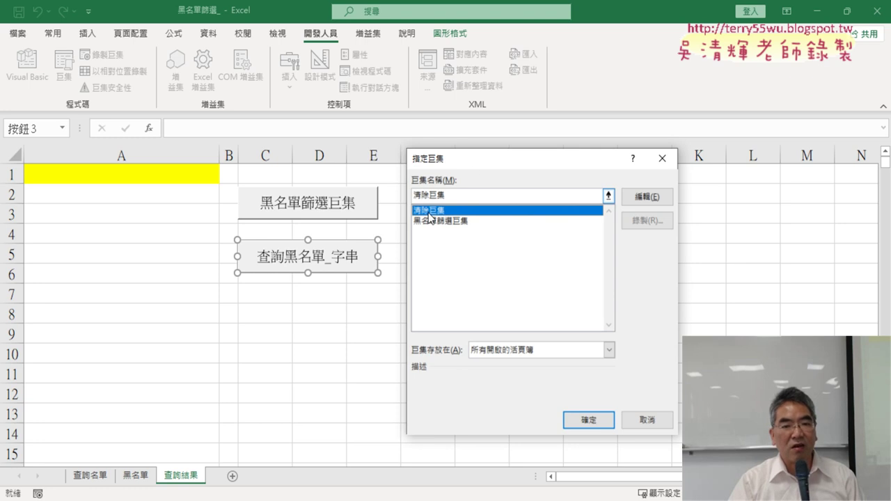
drag(459, 200, 413, 196)
right_click(418, 195)
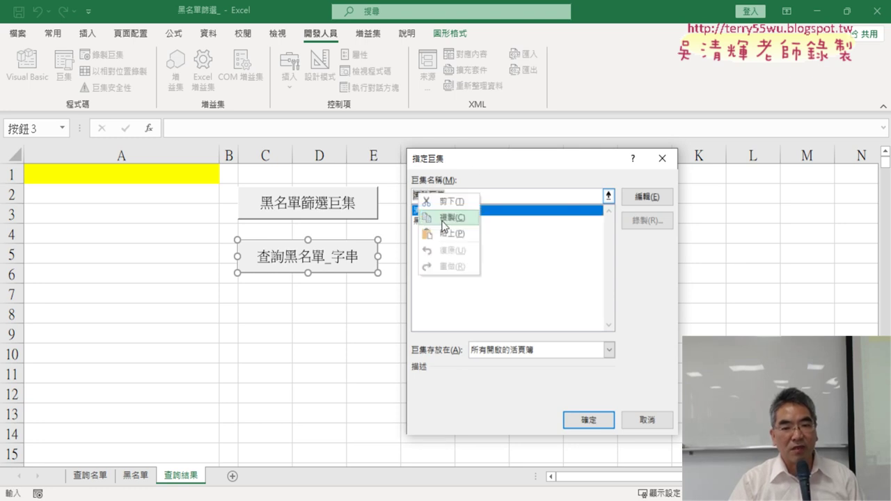
click(443, 218)
click(599, 422)
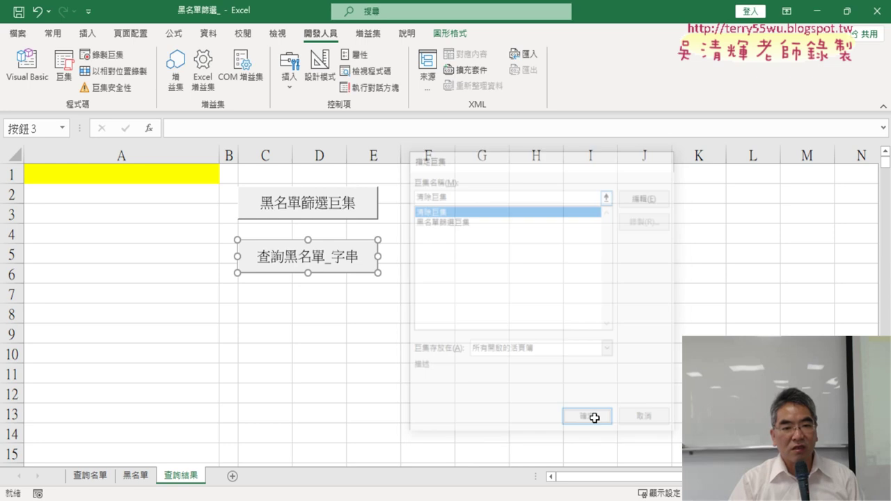
Change the second button's caption to 清除巨集.
click(374, 266)
key(Delete)
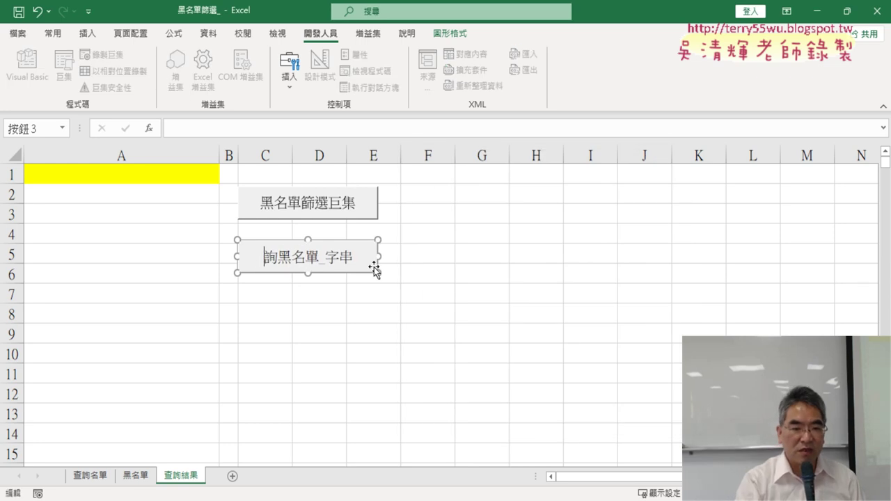
key(Delete)
key(Delete)
key(Delete)
key(Delete)
key(Delete)
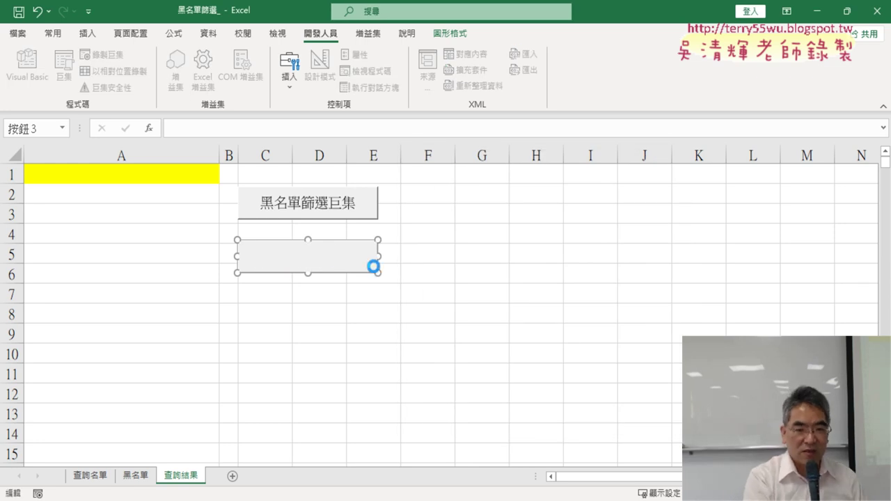
text(清除巨集)
click(485, 310)
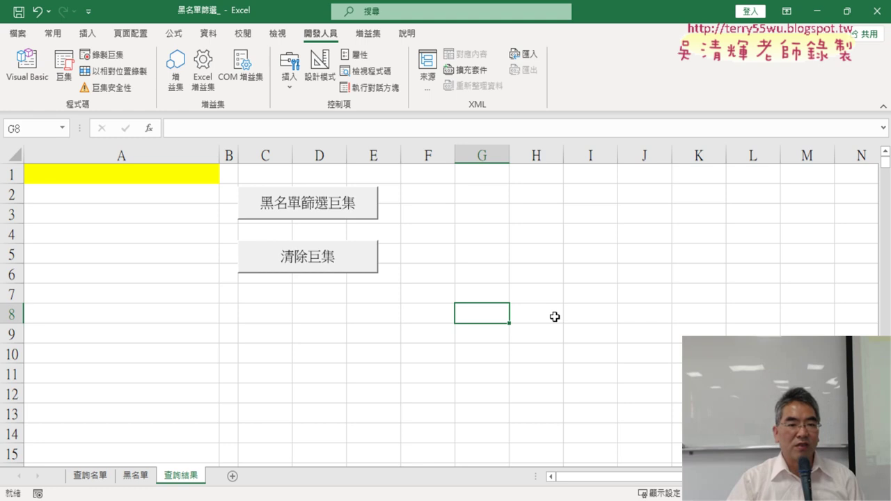
Alternate the 黑名單篩選巨集 and 清除巨集 buttons several times, filling and emptying column A.
click(341, 211)
click(332, 259)
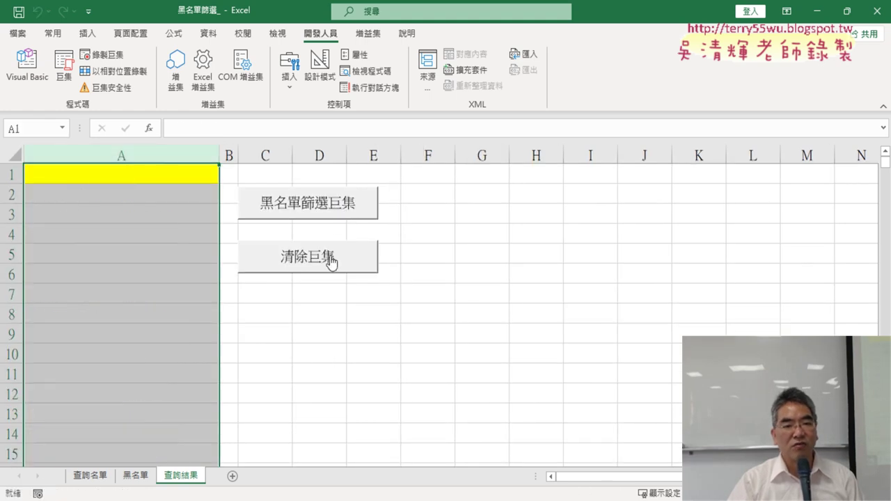
click(324, 207)
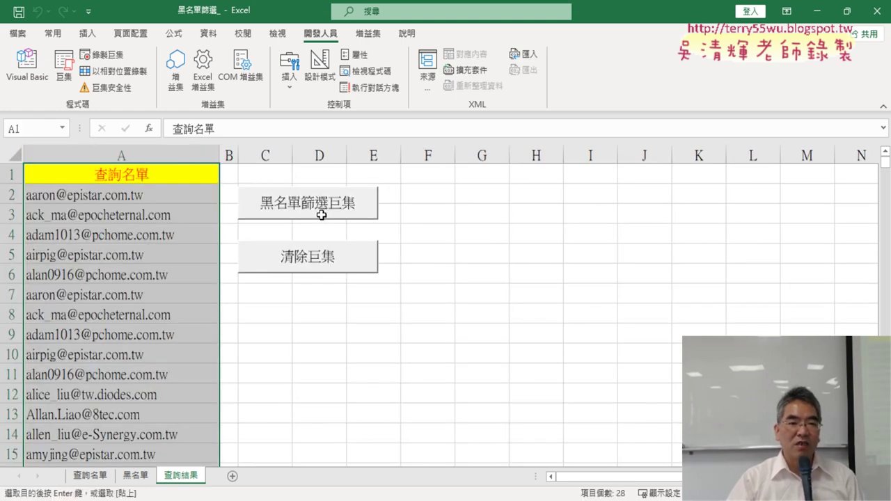
click(326, 259)
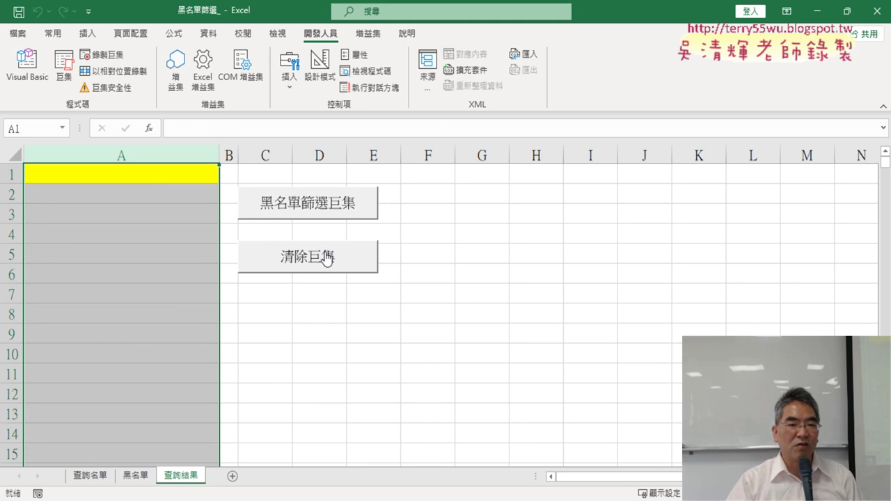
click(323, 207)
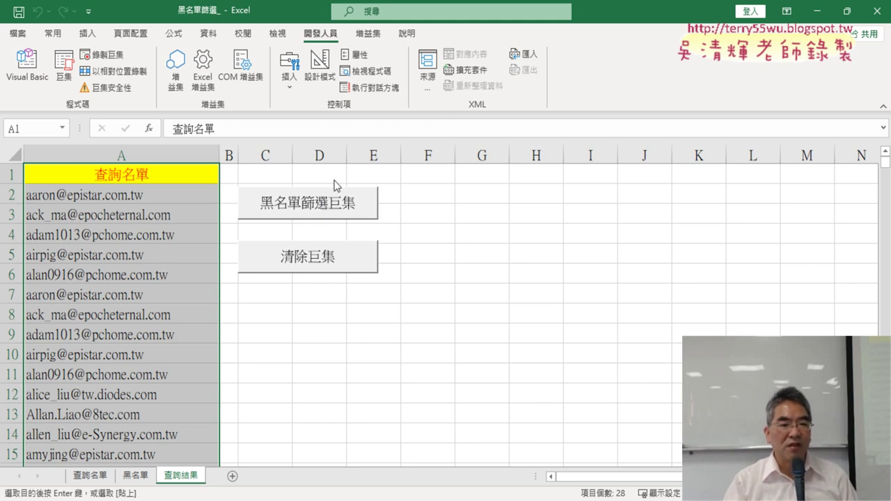
click(327, 256)
click(338, 218)
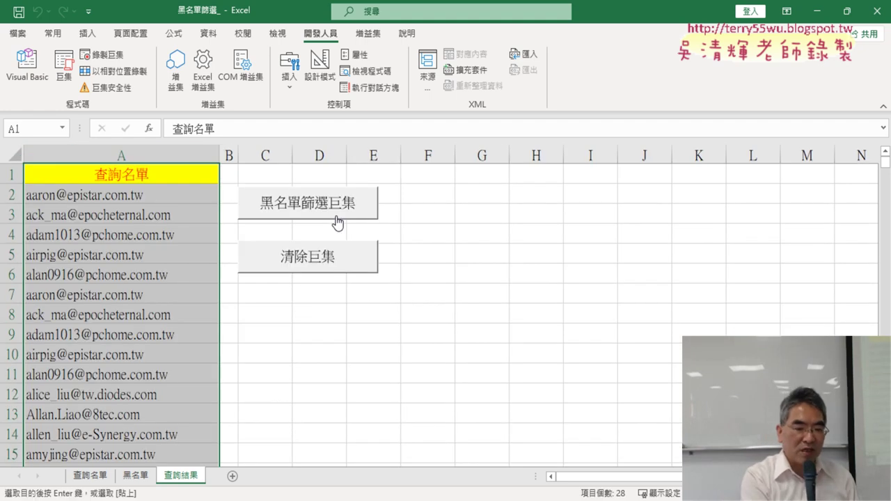
Highlight both buttons, then clear column A with 清除巨集 and refill it with 黑名單篩選巨集.
click(339, 222)
drag(356, 228, 352, 209)
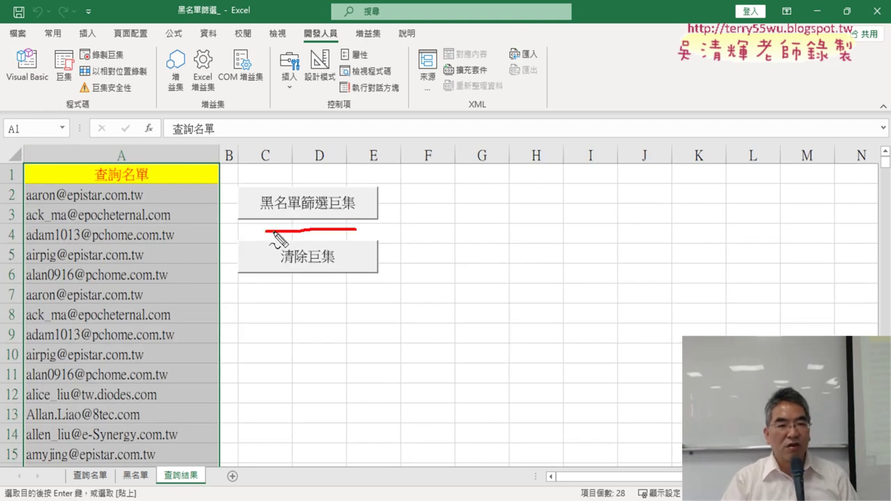
drag(337, 278, 319, 279)
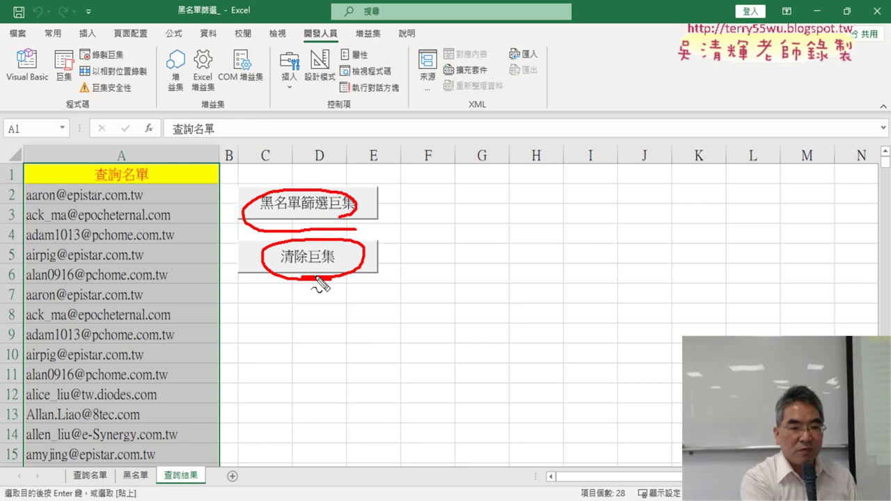
key(Escape)
click(317, 268)
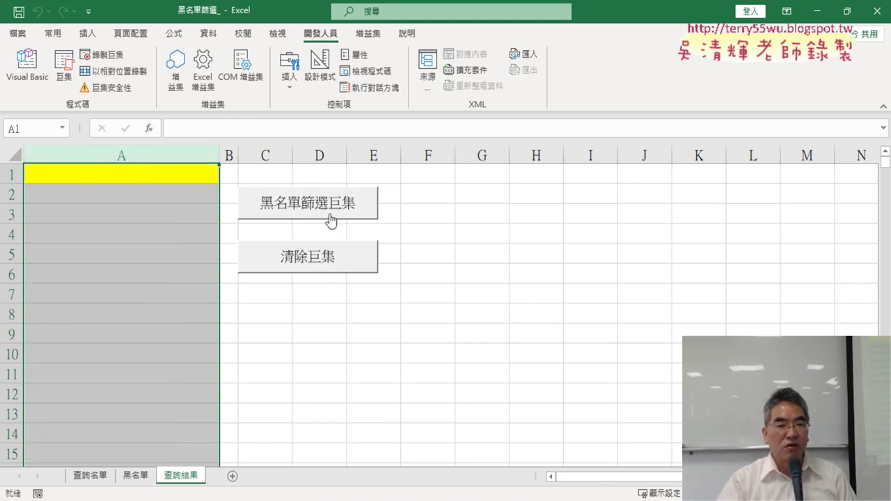
click(331, 223)
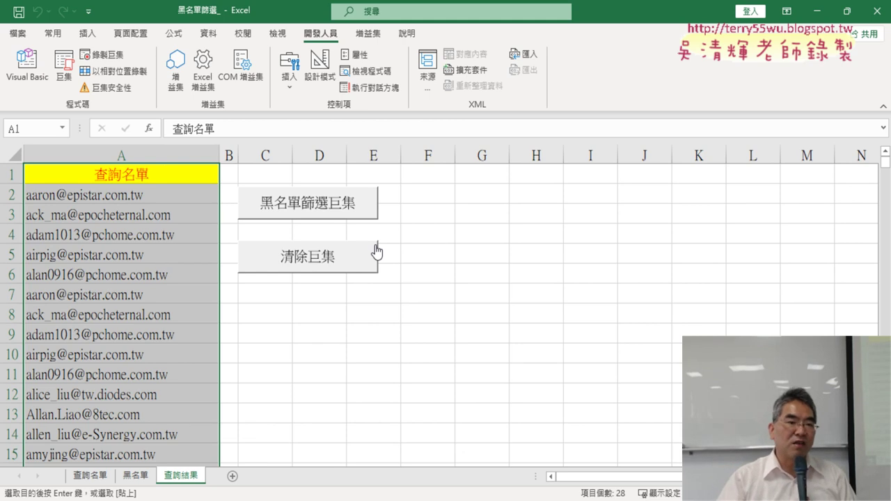
Select 黑名單篩選巨集 in the Macros list and open its code in the VBA editor.
click(64, 78)
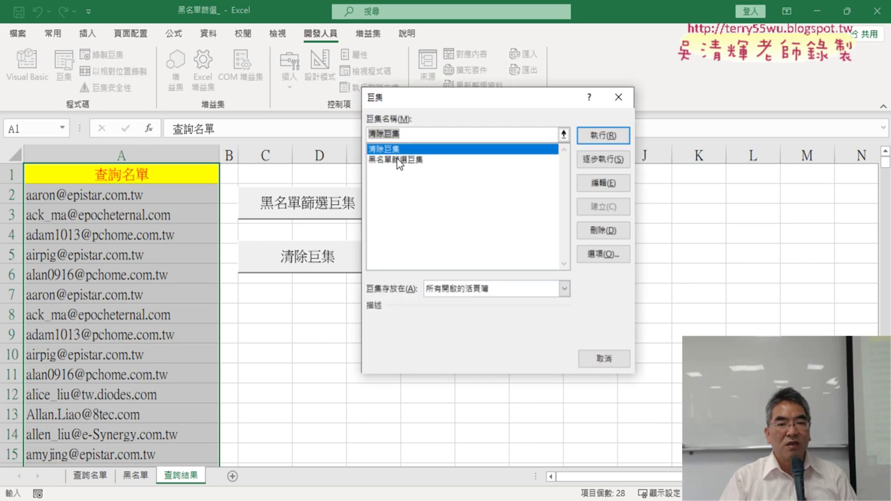
click(412, 160)
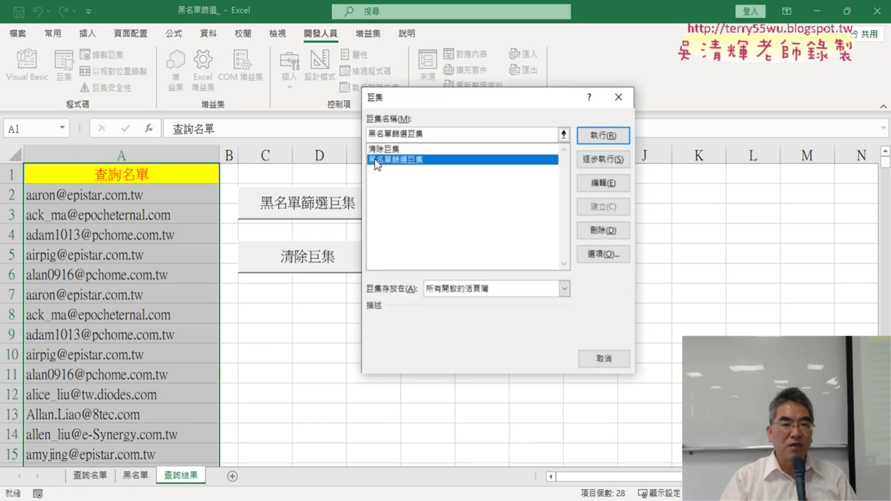
click(603, 179)
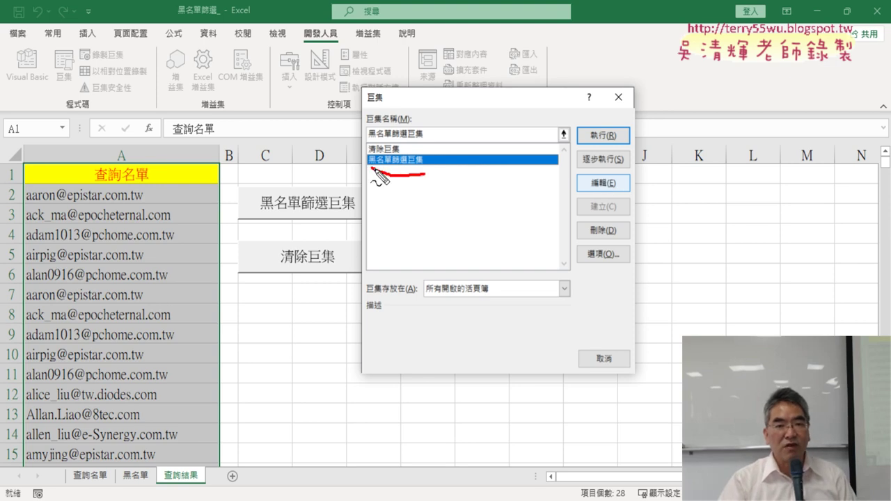
drag(425, 176, 437, 153)
drag(580, 197, 606, 190)
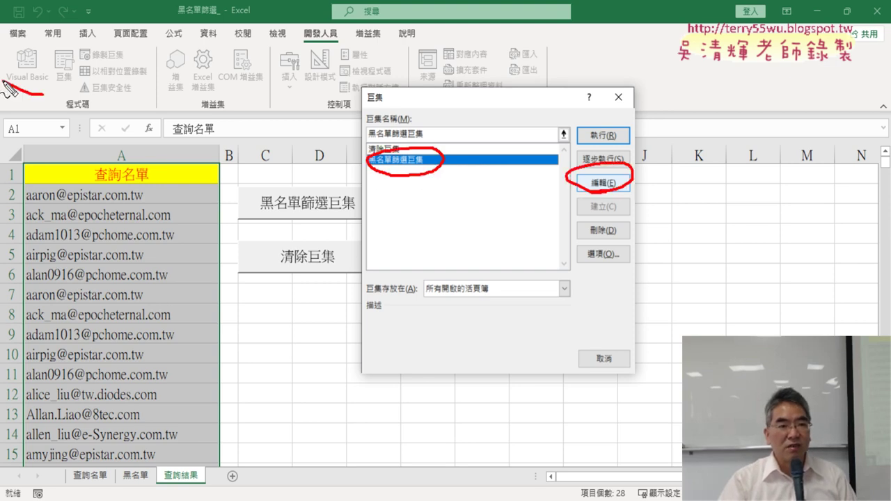
drag(48, 28, 42, 94)
key(Escape)
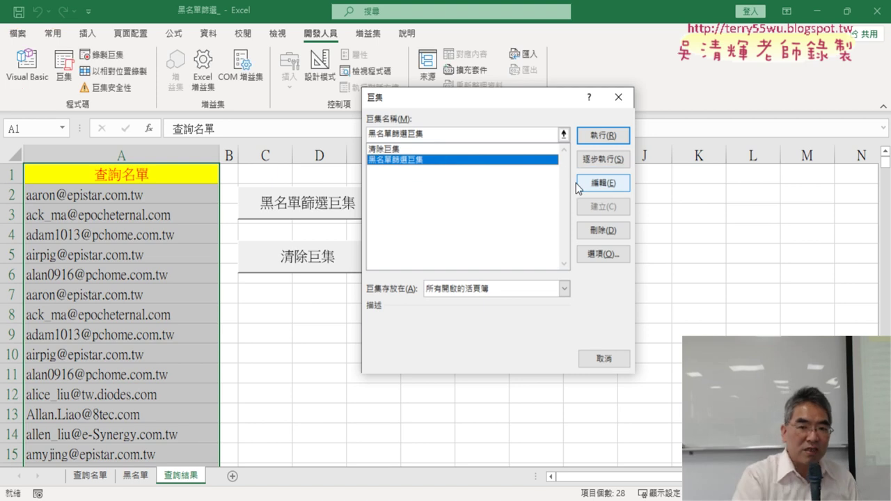
click(603, 183)
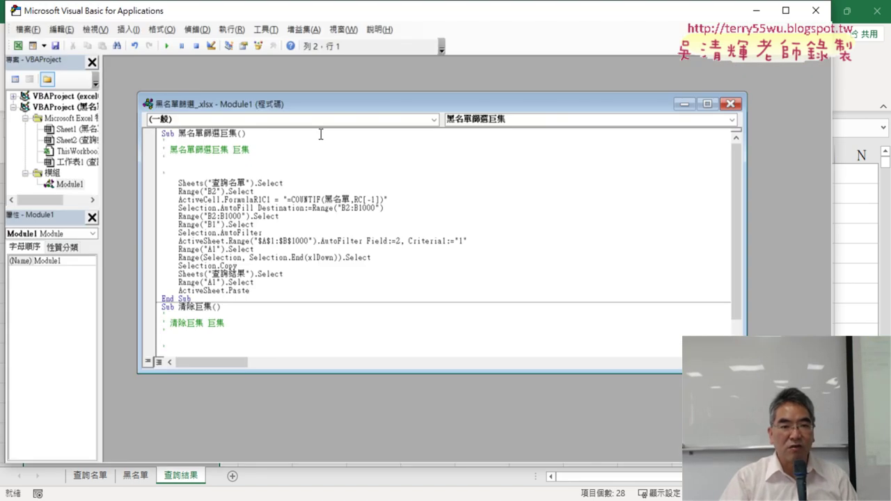
Maximize the code window and raise the editor's code font size from 9 to 12.
click(707, 104)
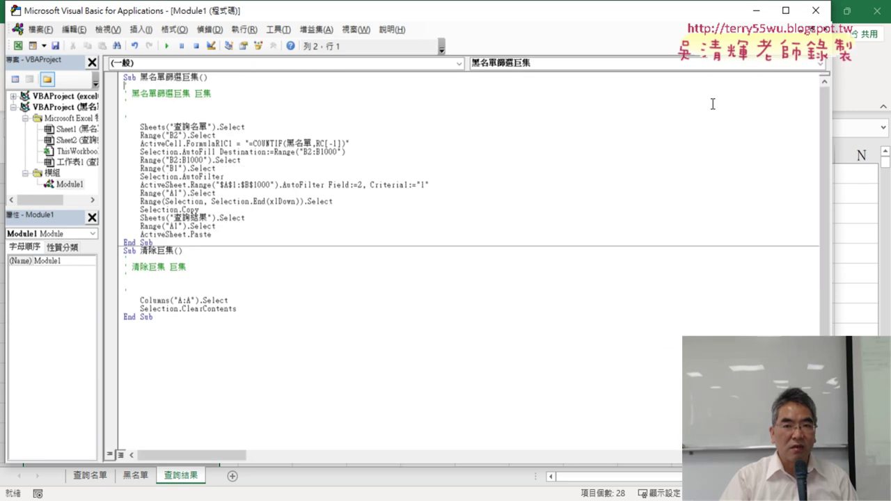
click(279, 29)
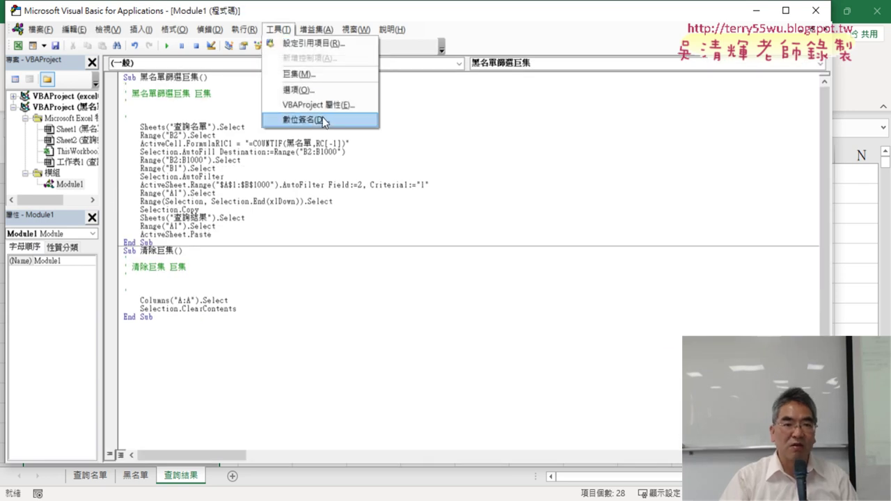
click(300, 90)
click(353, 122)
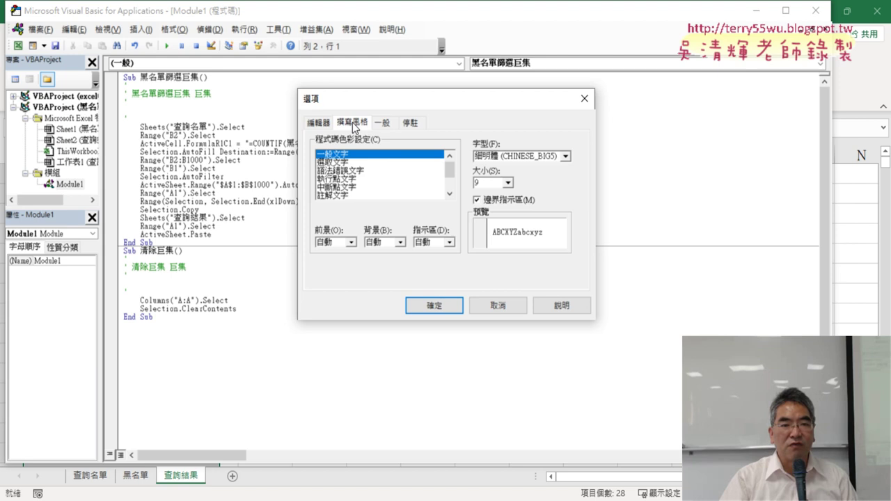
click(509, 183)
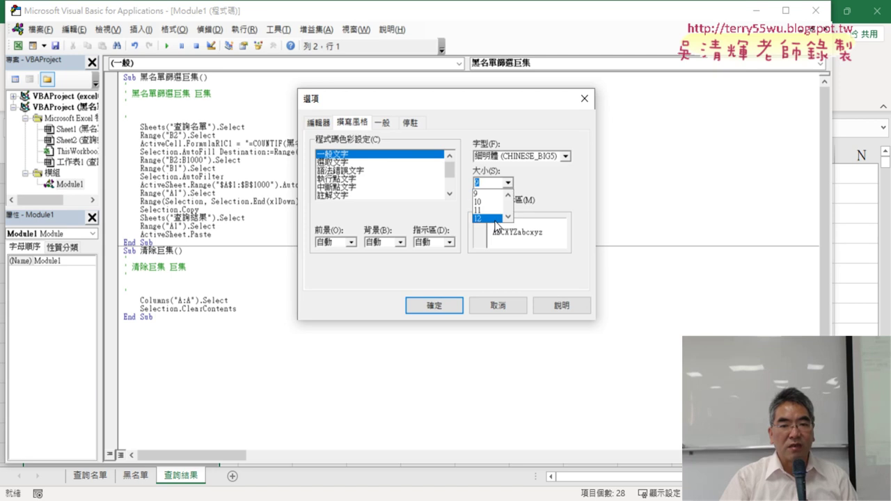
click(497, 220)
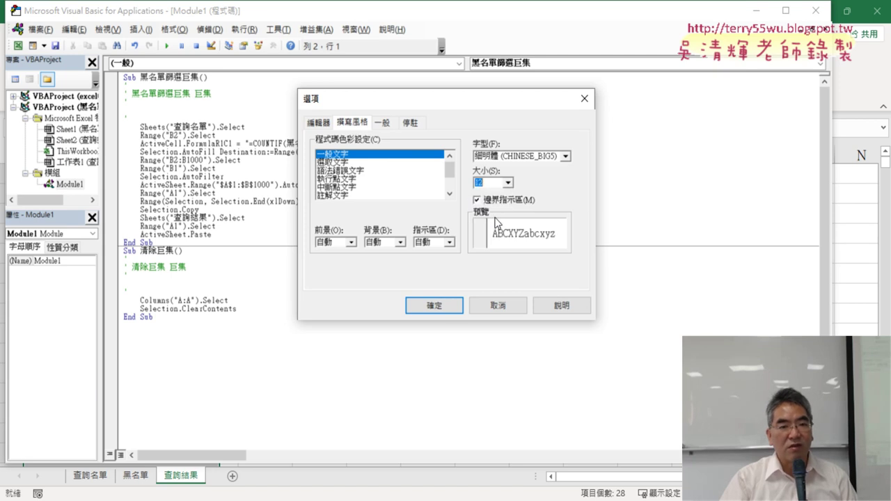
click(452, 307)
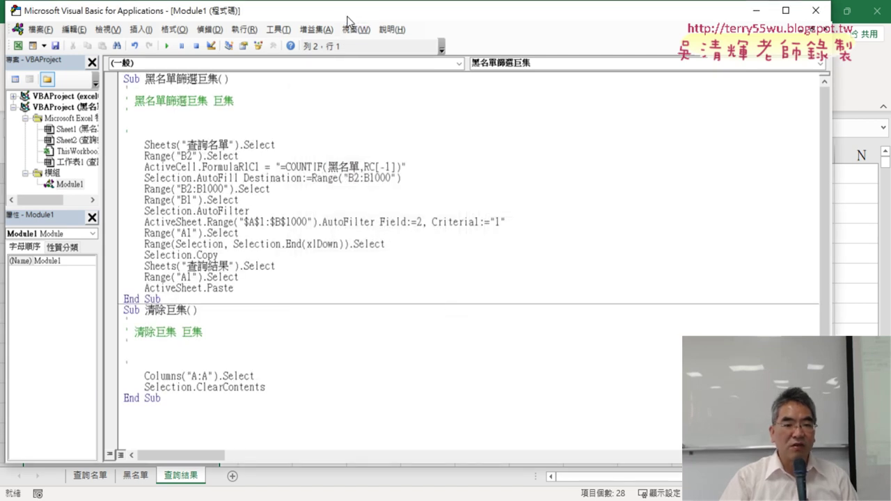
drag(345, 10, 531, 15)
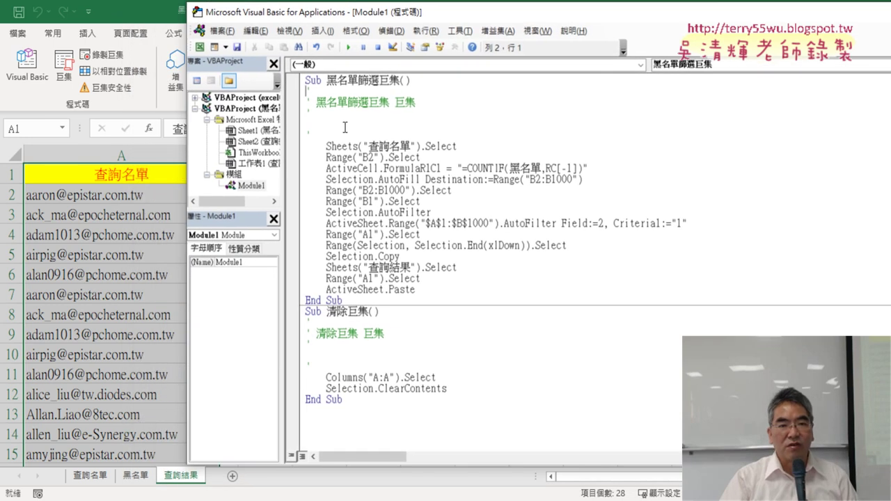
Replace the recorded header comment with '1. above Sheets("查詢名單").Select.
drag(332, 134, 307, 94)
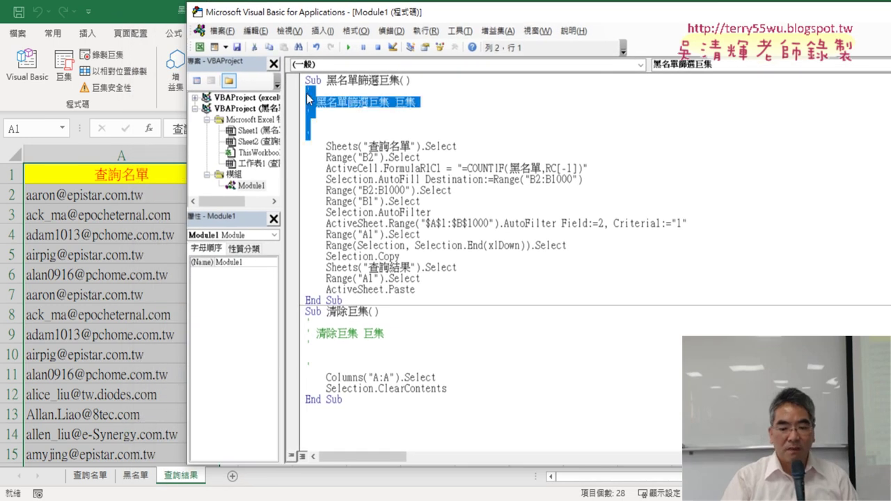
key(Delete)
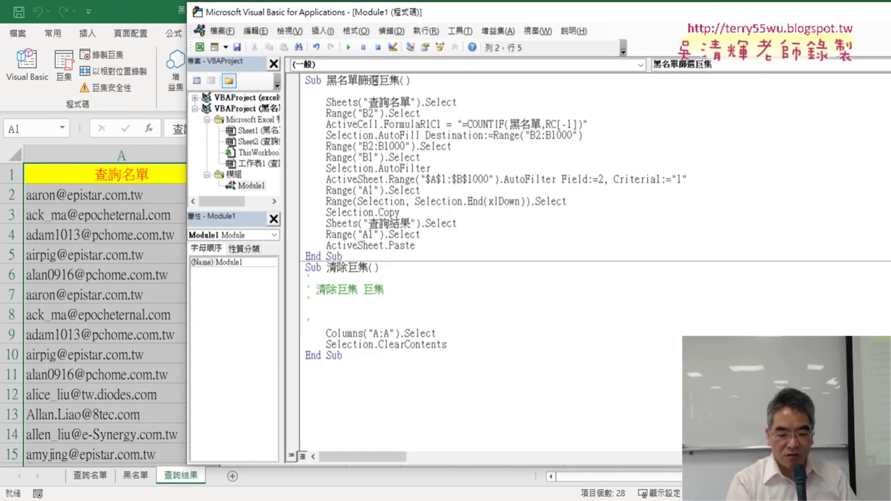
text('1)
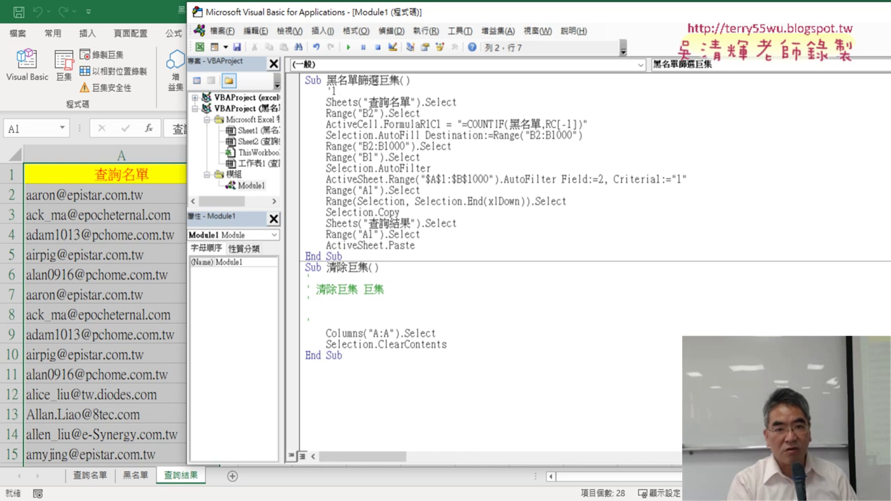
text(.)
Add a '2. comment on a new line after the Sheets select line, then return to Excel.
drag(457, 102, 327, 102)
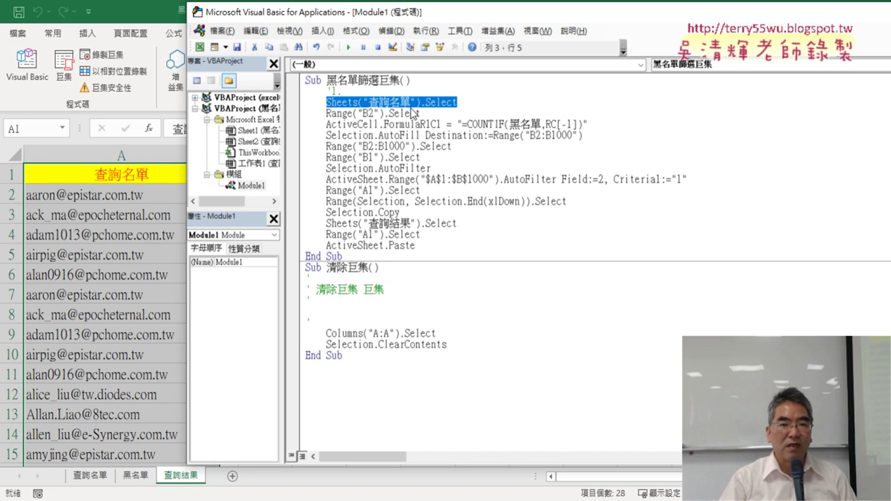
click(469, 104)
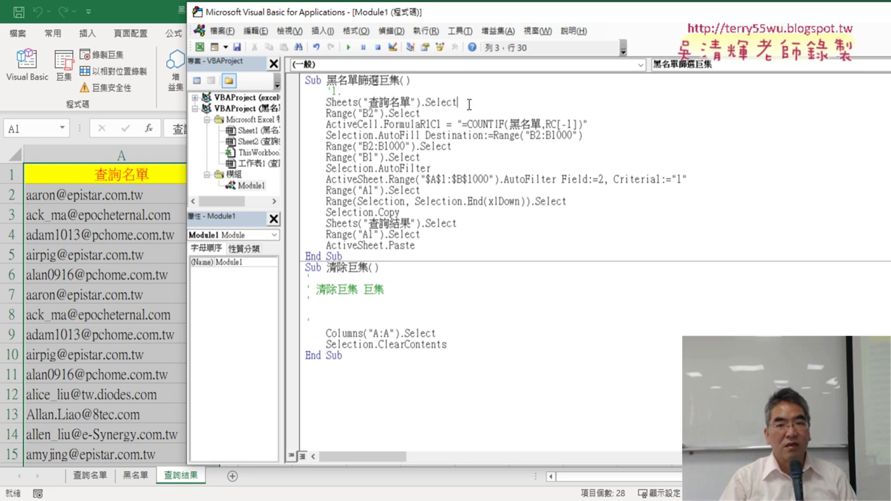
key(Return)
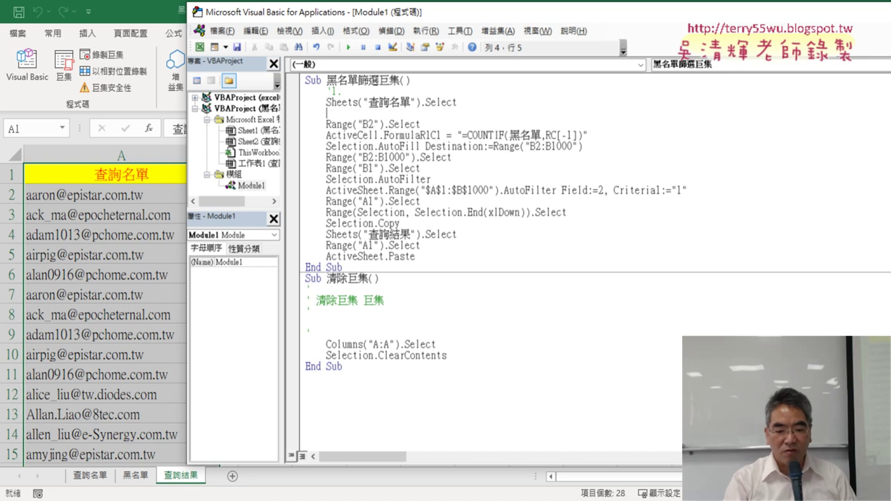
text(')
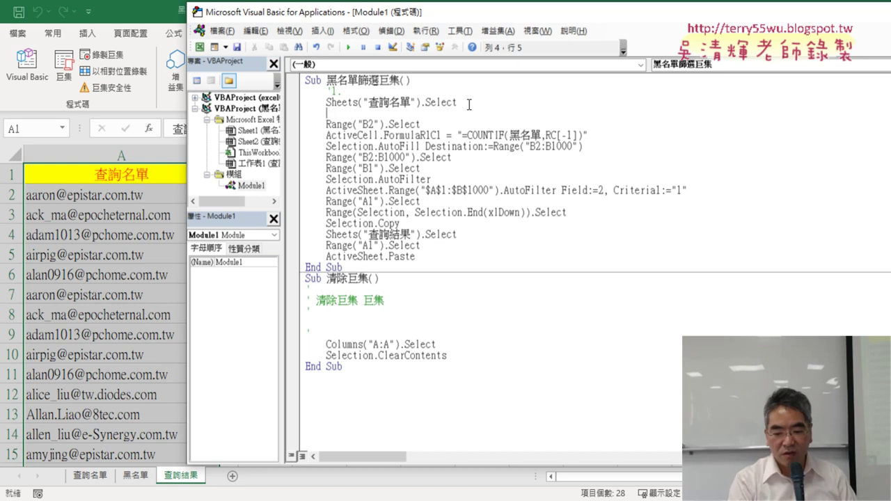
text(2.)
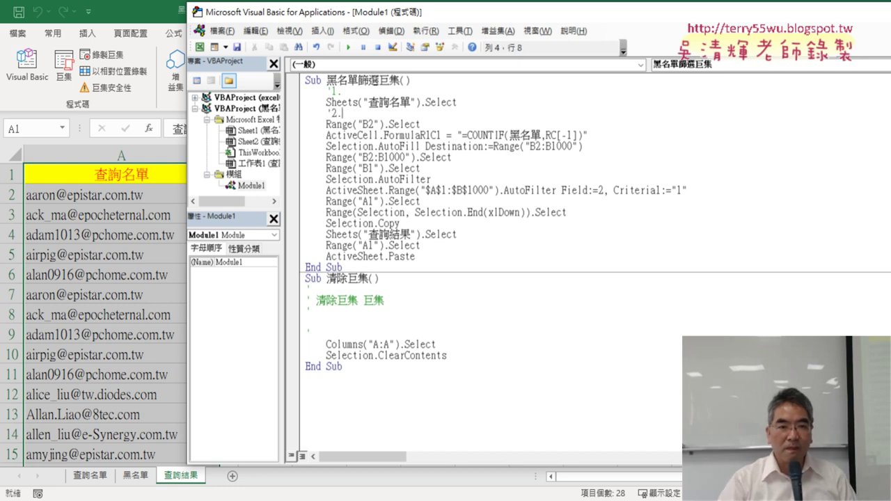
click(82, 478)
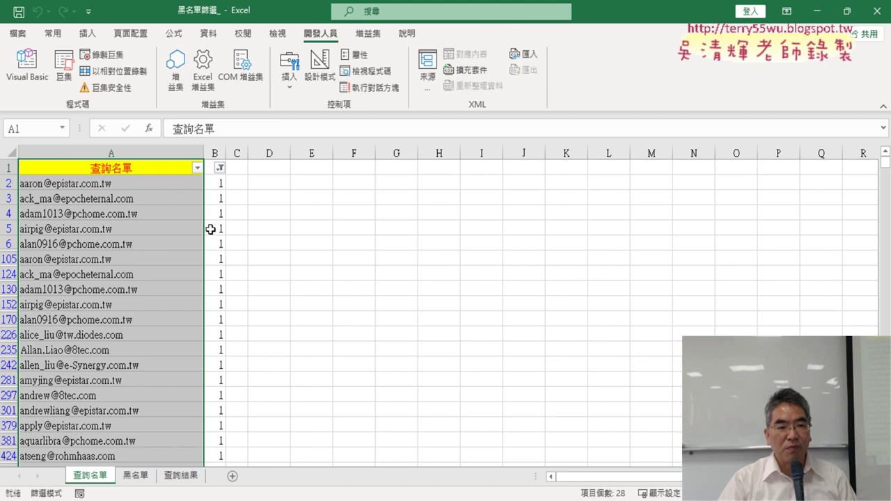
Clear the 查詢名單 filter to show all rows, check B2's COUNTIF formula, and reopen the VBA editor.
click(207, 32)
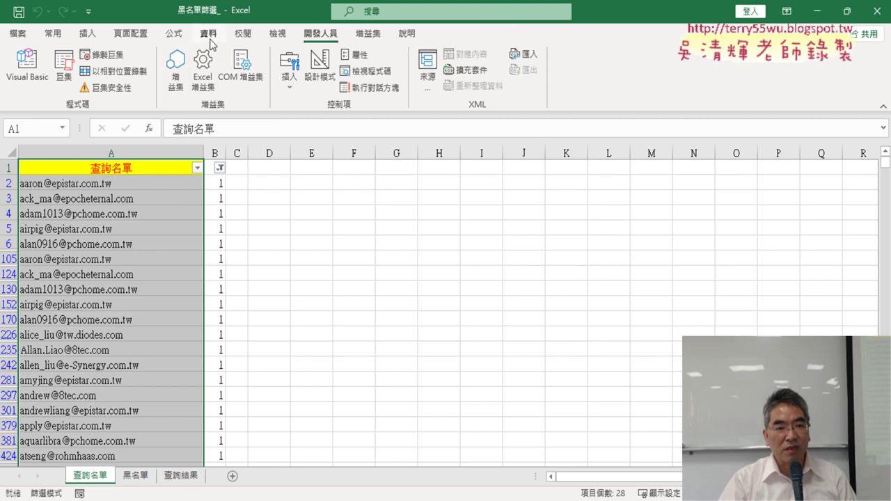
click(358, 66)
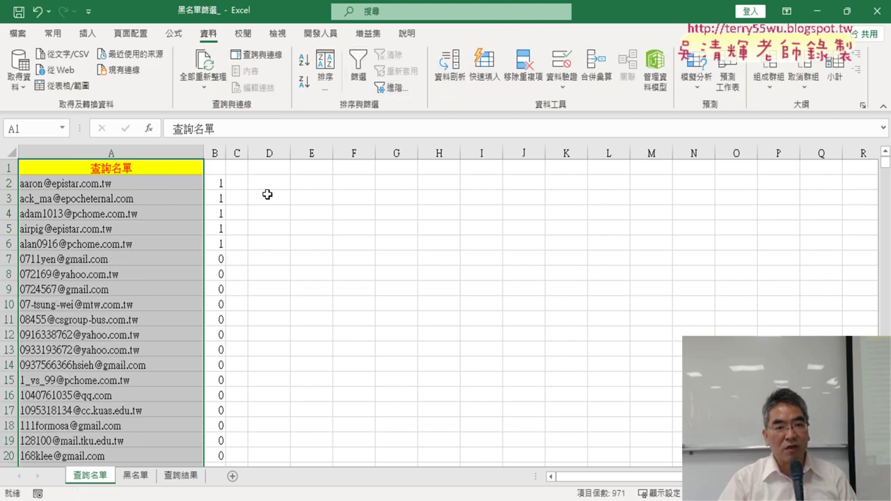
click(208, 185)
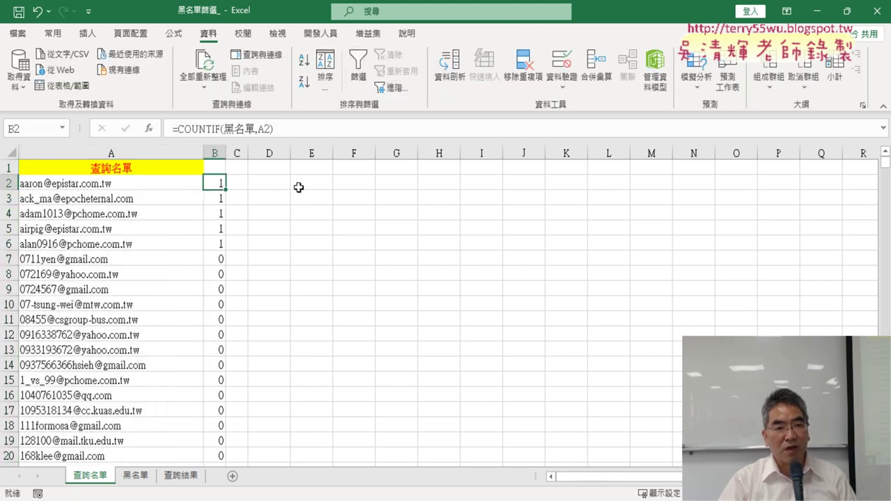
click(321, 33)
click(22, 67)
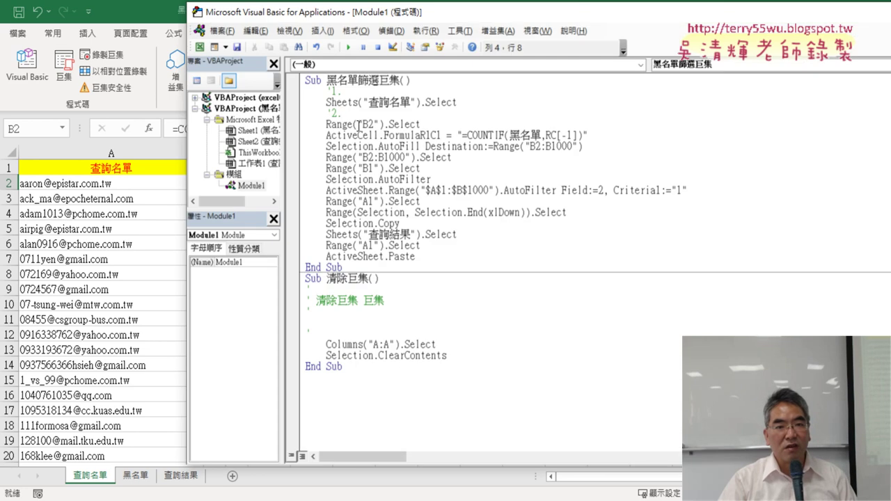
drag(381, 21, 446, 31)
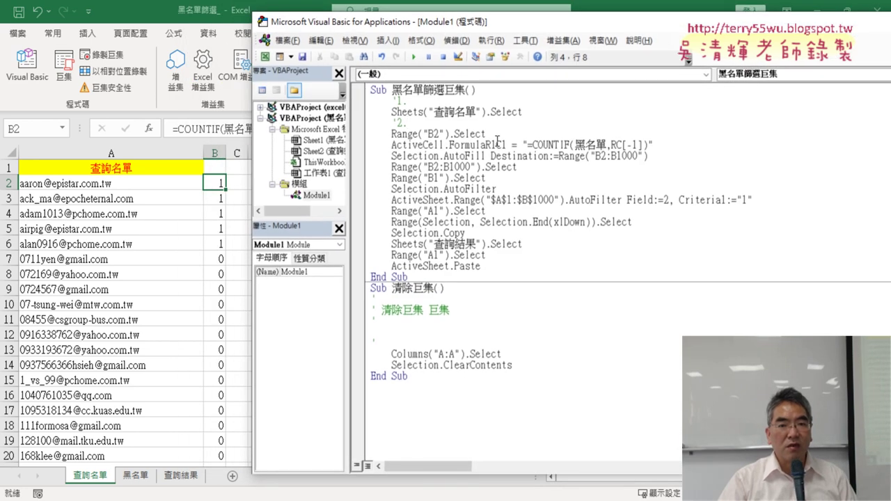
drag(495, 134, 396, 135)
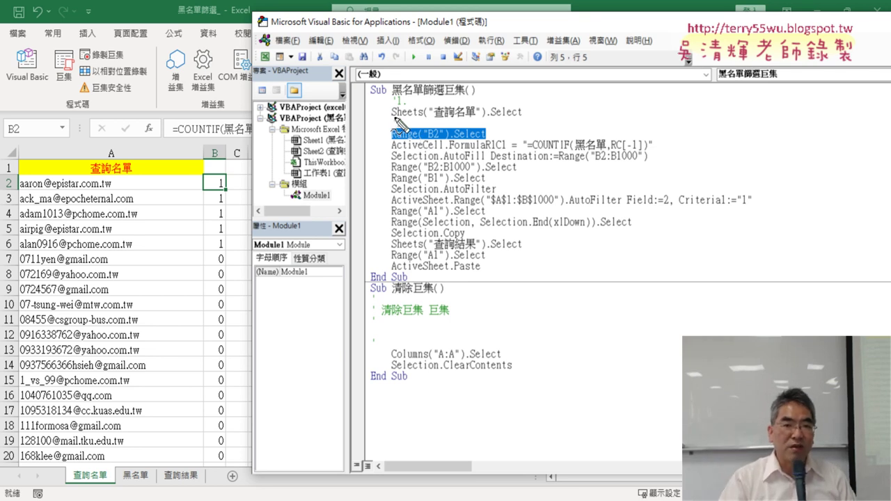
drag(391, 118, 481, 118)
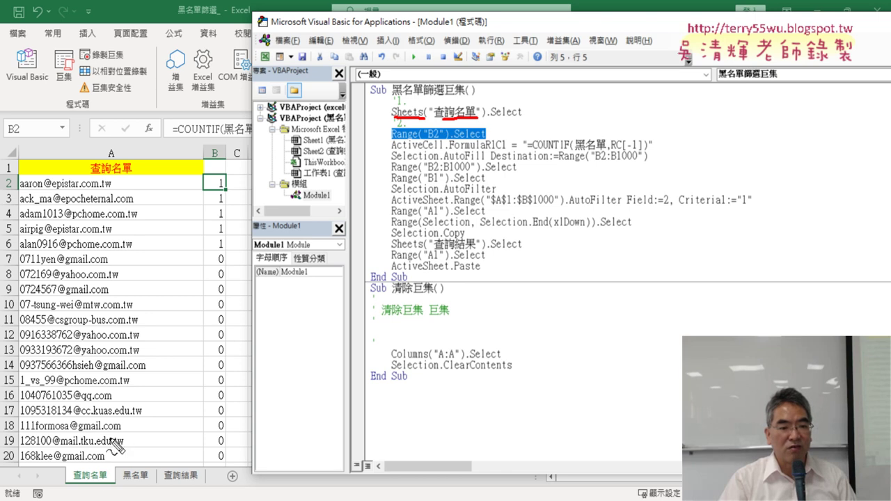
drag(103, 471, 106, 481)
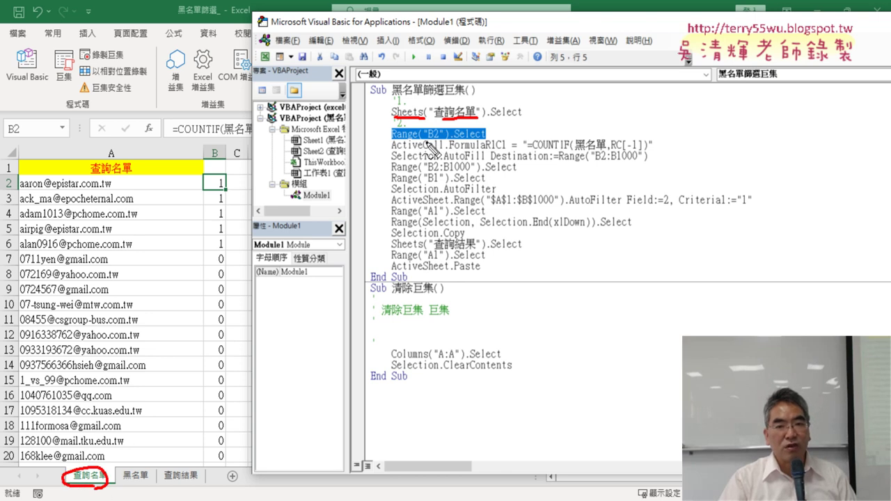
drag(426, 142, 446, 141)
mouse_move(227, 183)
mouse_down()
mouse_move(209, 175)
mouse_move(229, 202)
mouse_up()
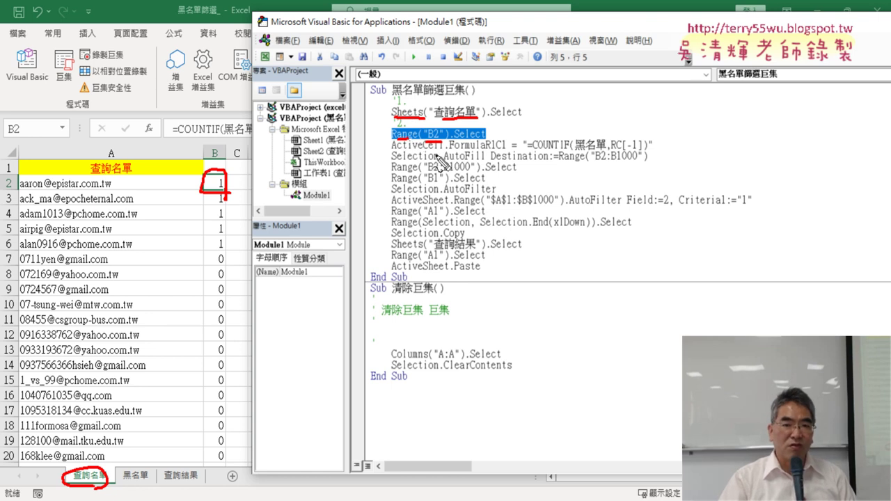
drag(449, 151, 630, 147)
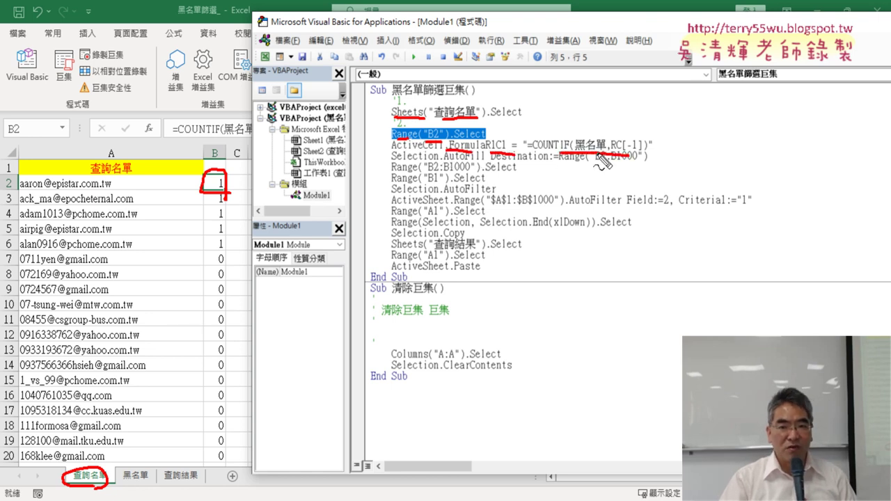
drag(560, 157, 658, 159)
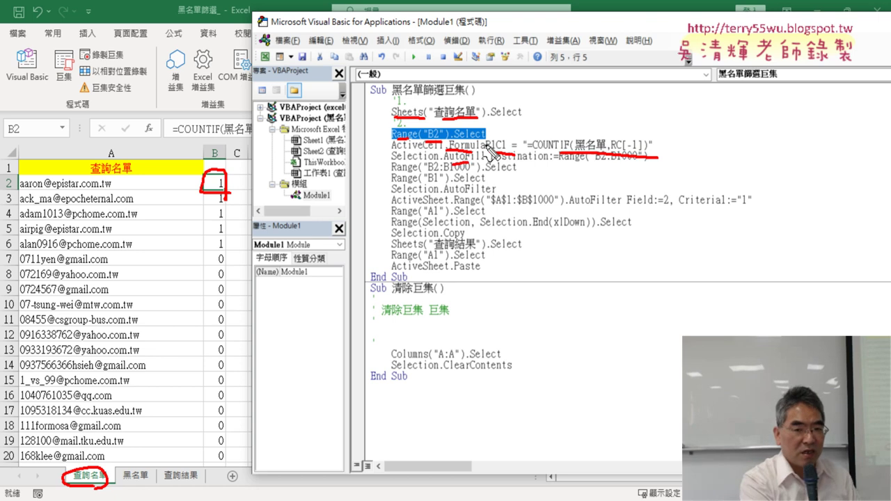
key(Escape)
Add step comment '3 on a new line below Range("B2").Select.
click(495, 139)
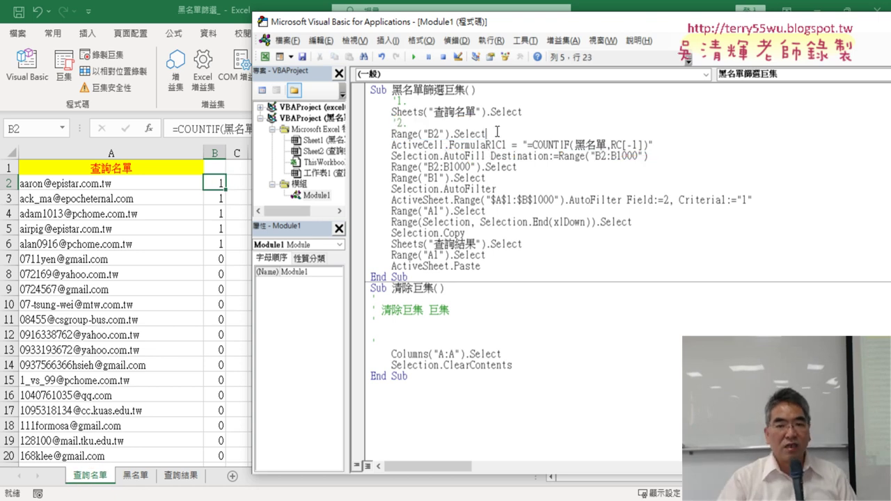
key(Return)
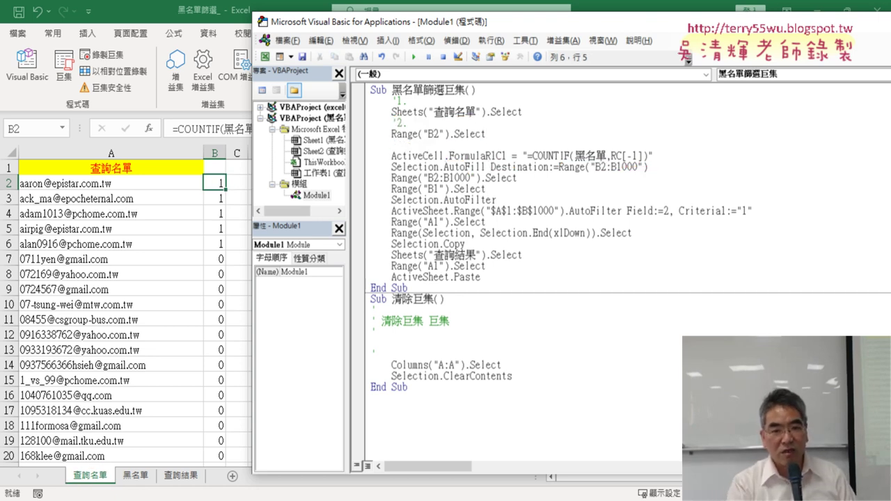
text('3.)
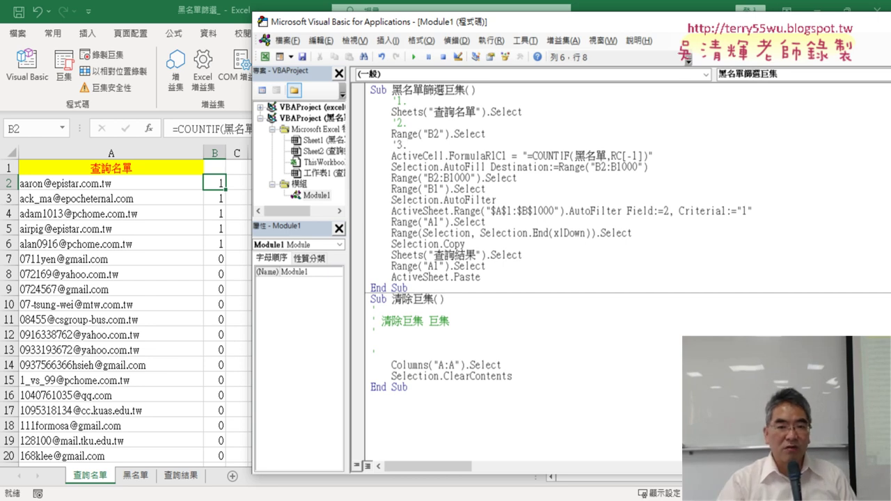
click(467, 101)
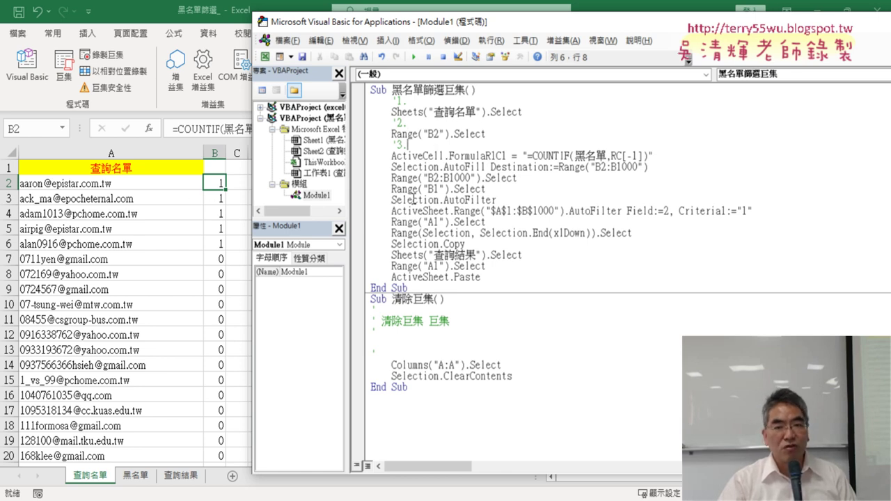
Add step comment '4. after the COUNTIF formula line, above Selection.AutoFill.
click(670, 157)
key(Return)
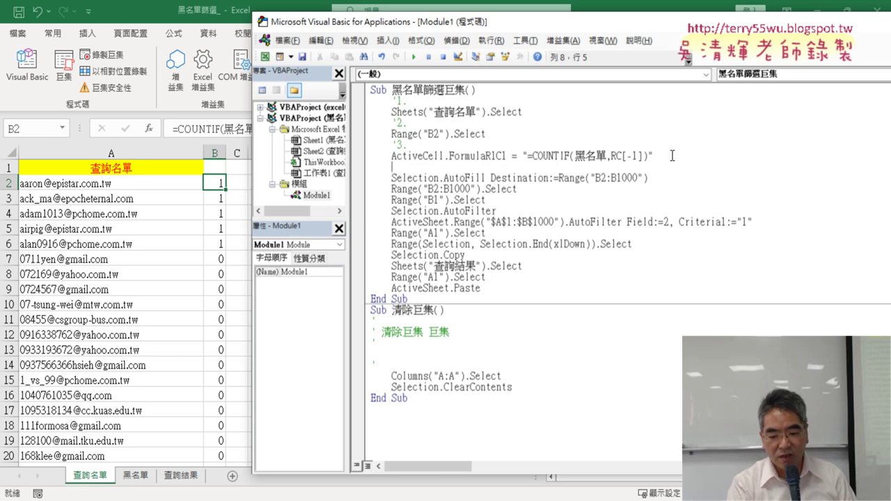
text('4.)
key(Down)
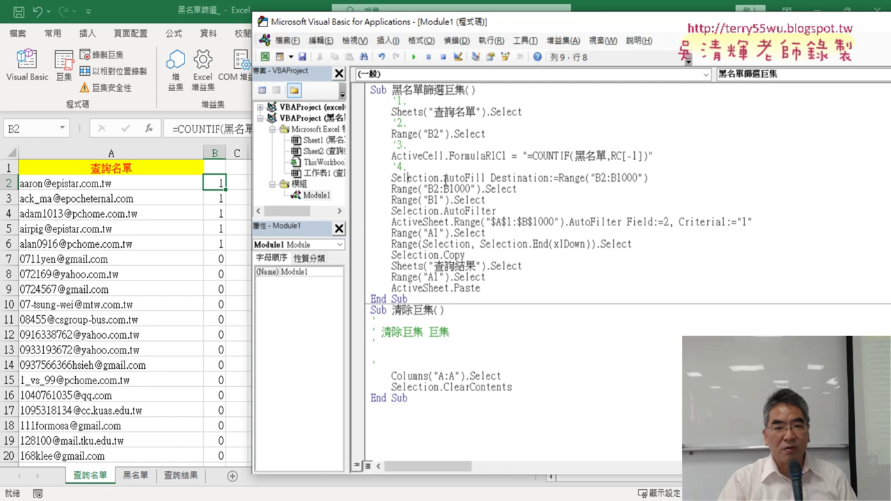
drag(444, 178, 486, 178)
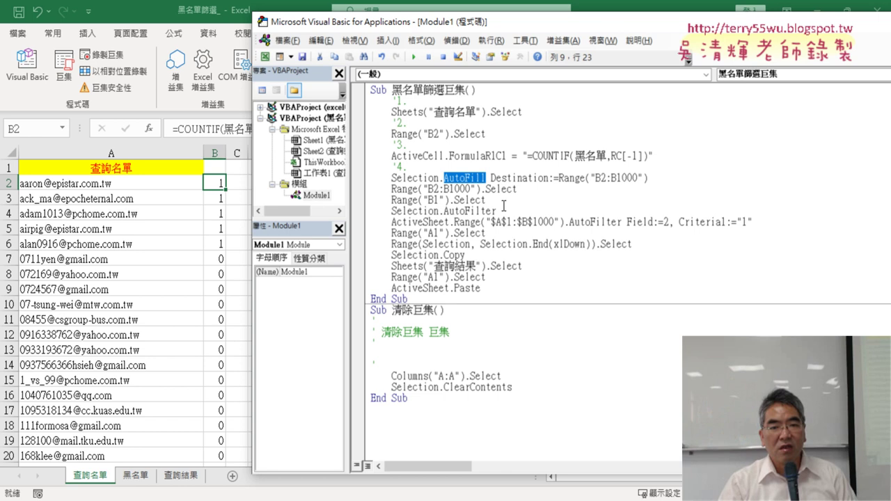
Insert a blank line after Range("B2:B1000").Select, ahead of the AutoFilter code.
click(529, 188)
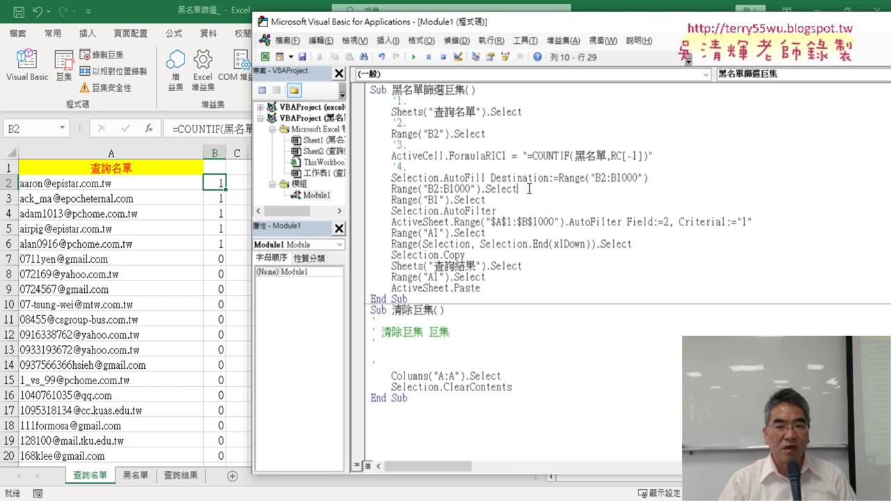
key(Return)
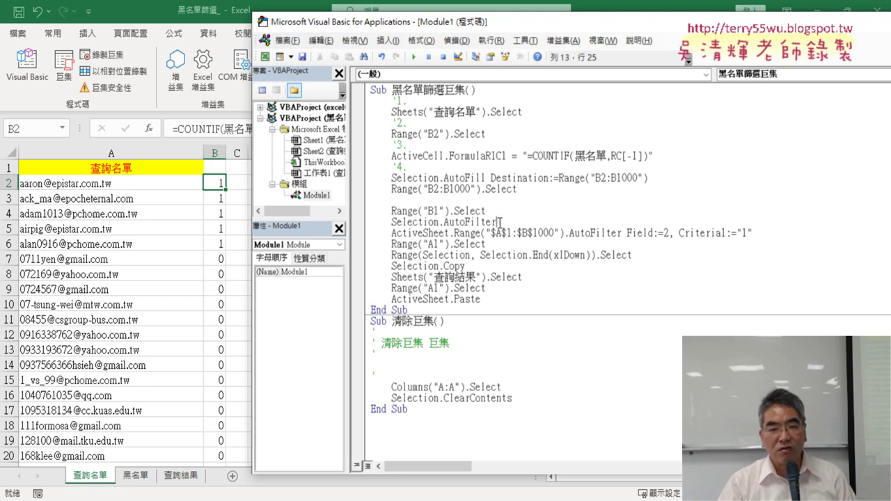
drag(496, 222, 448, 222)
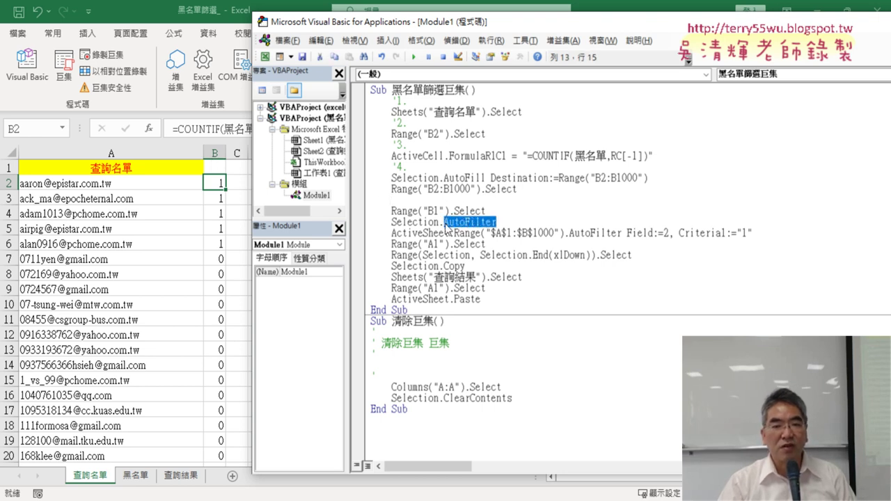
click(433, 200)
Type step comment '5. on the blank line above Range("B1").Select.
text(ㄘ)
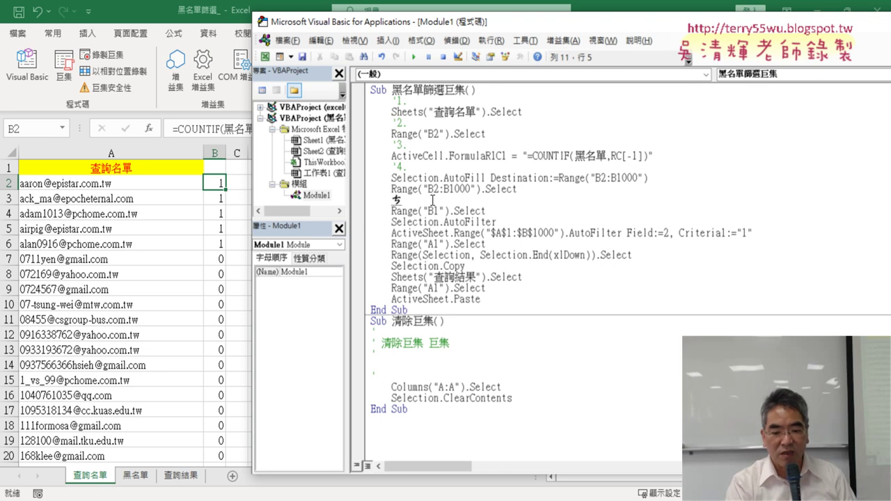
key(BackSpace)
text('5.)
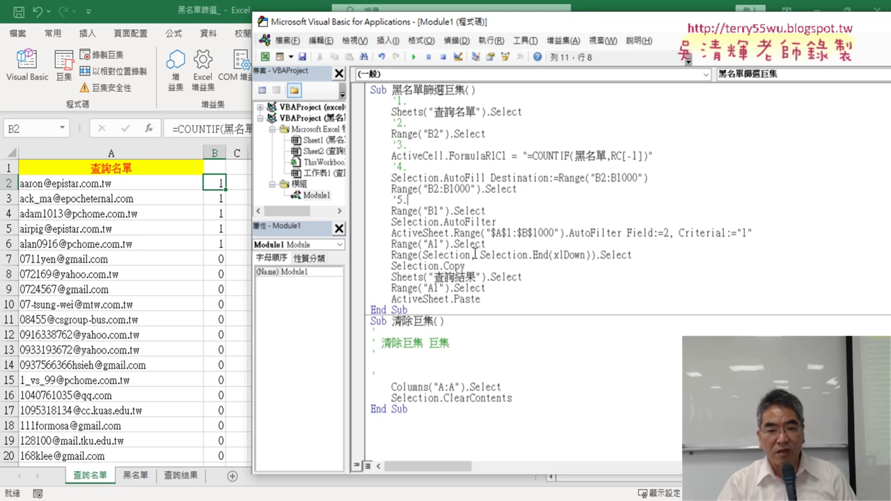
Add step comment 6 on a new line above Range("A1").Select.
click(391, 244)
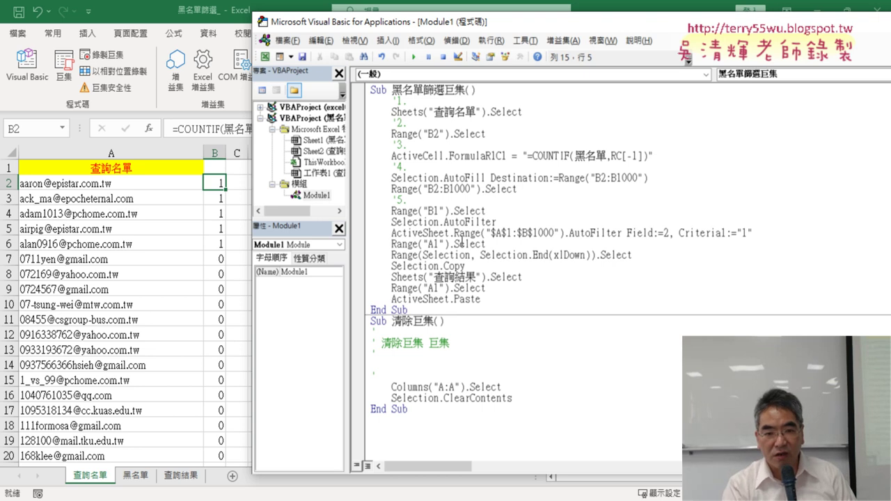
key(Return)
key(Up)
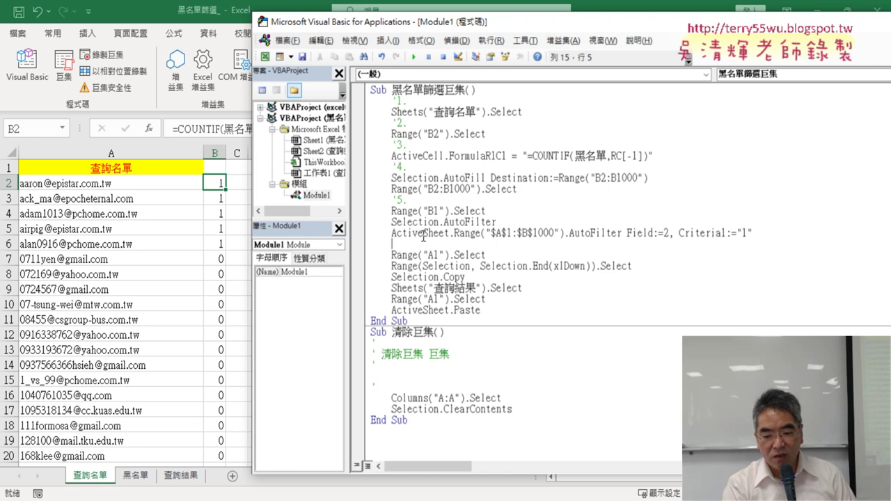
text(6.)
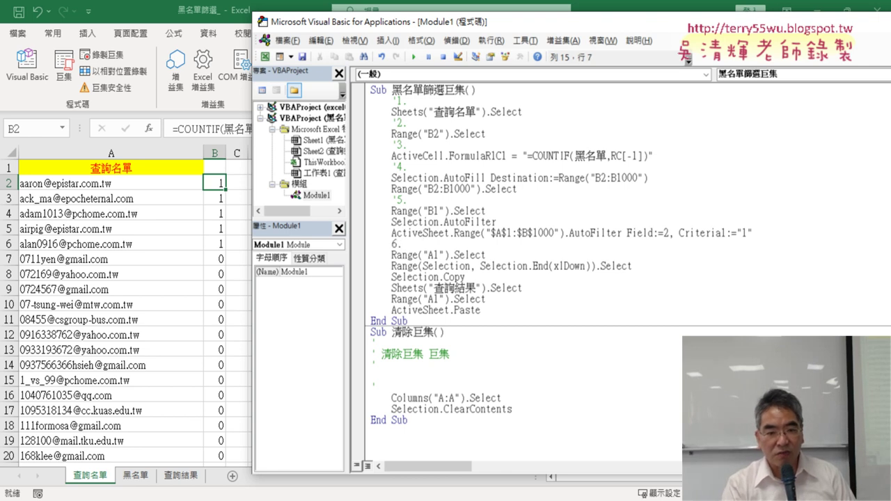
text(')
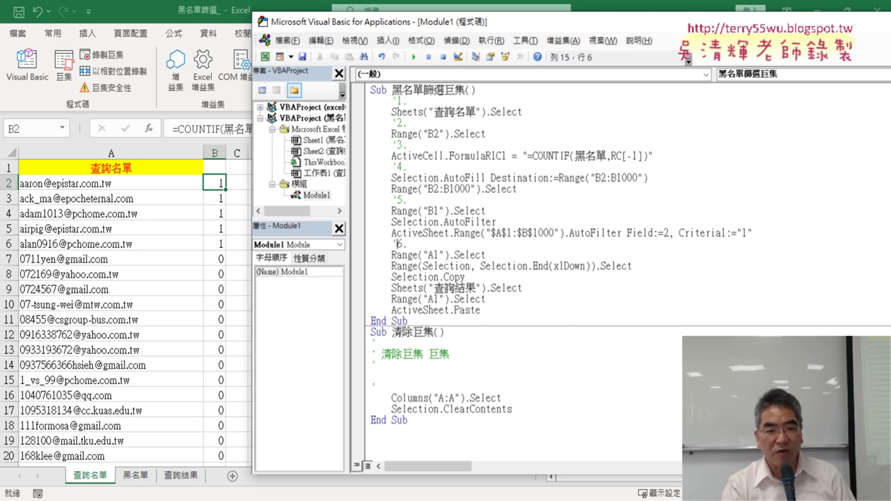
click(407, 255)
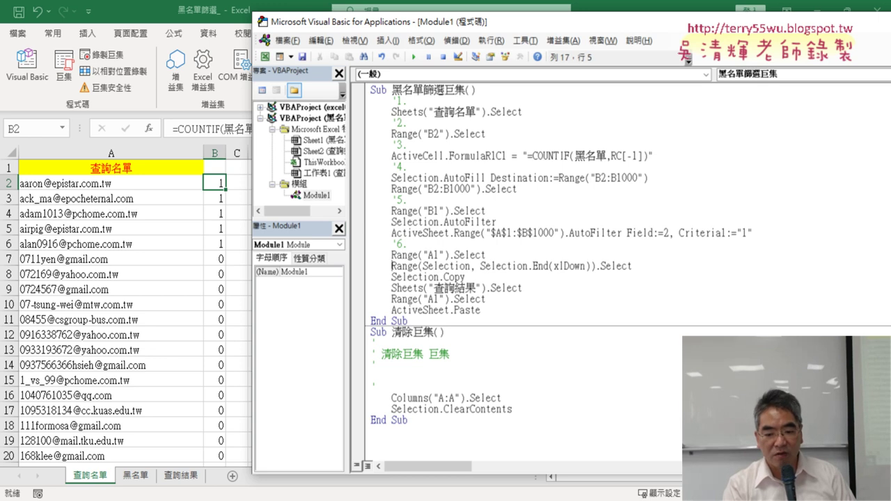
key(shift+End)
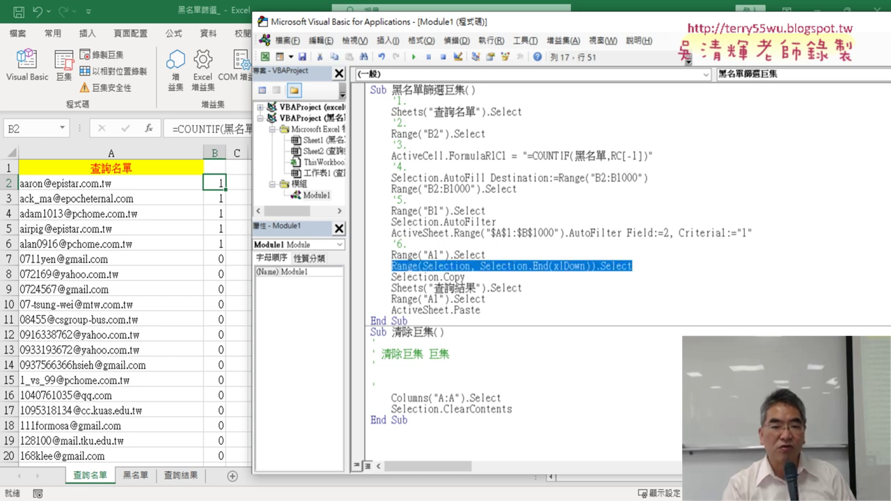
click(465, 277)
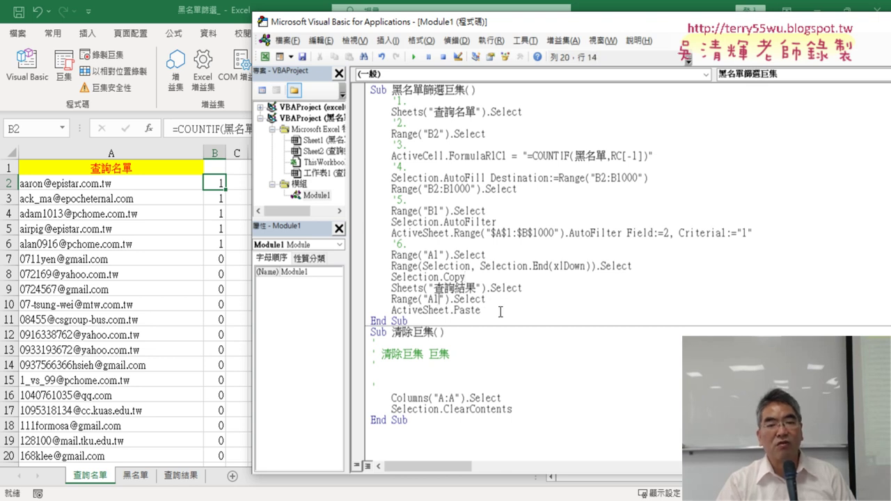
Delete the blank and comment lines under Sub 清除巨集() so Columns("A:A").Select comes first.
click(547, 312)
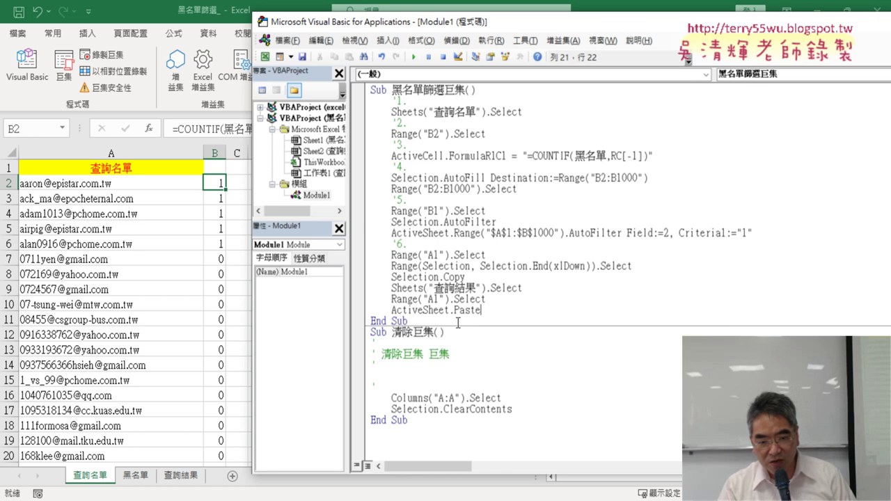
mouse_move(756, 290)
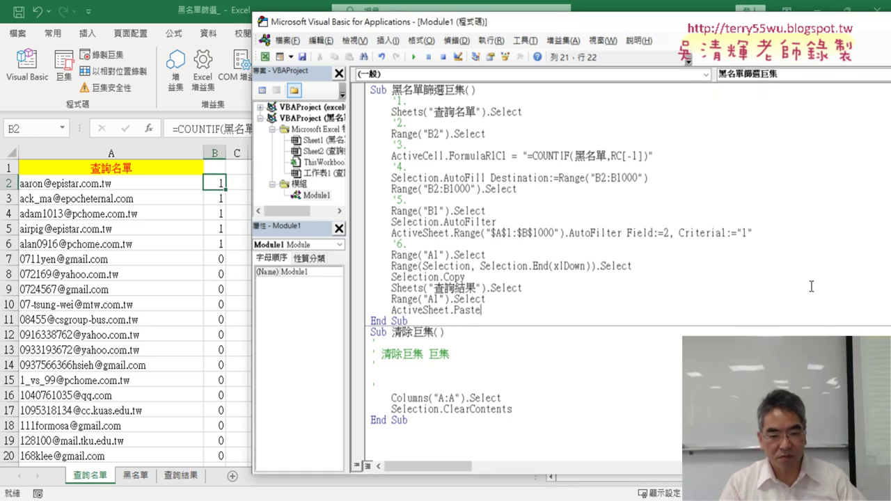
drag(375, 387, 369, 343)
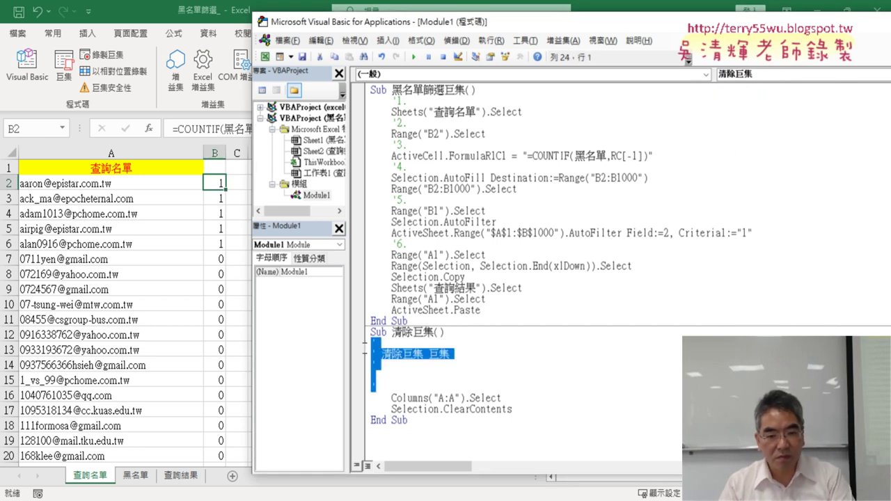
key(Delete)
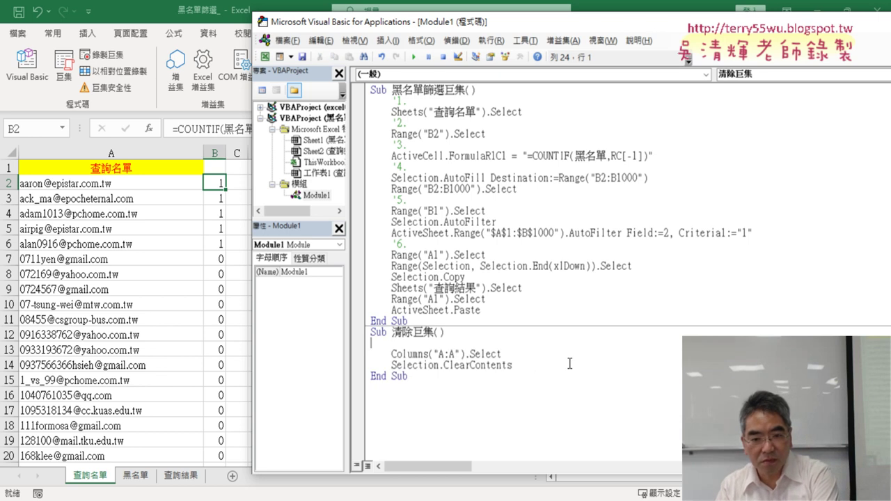